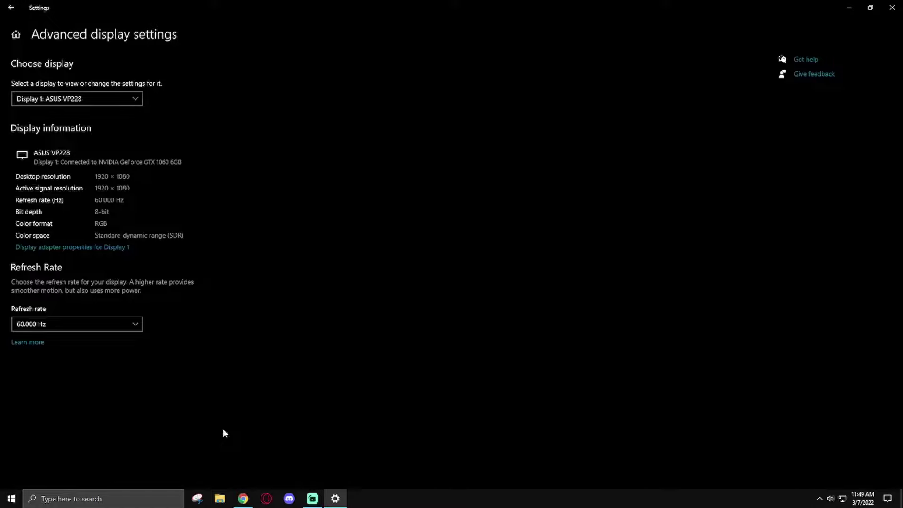
Step: Check the refresh rate options for the ASUS VP228 display, then return to the Display settings
{"action": "left_click", "coordinate": [83, 324]}
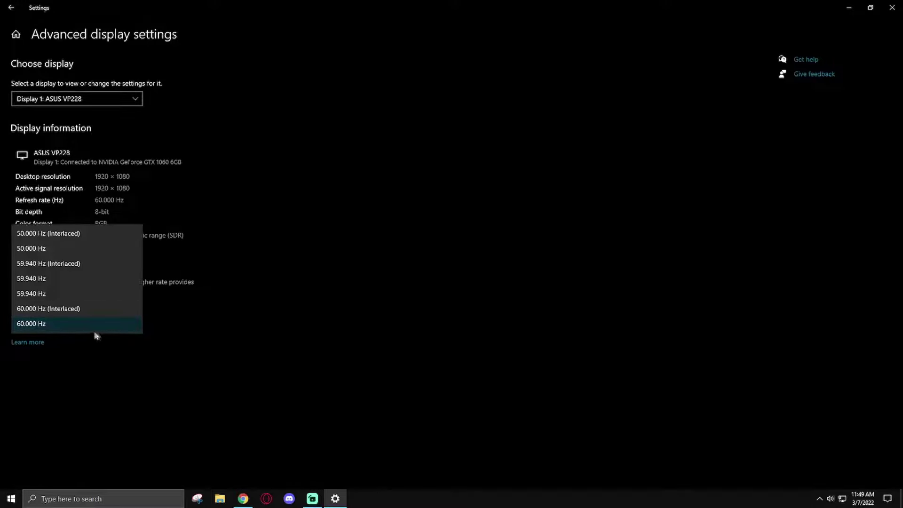
{"action": "left_click", "coordinate": [159, 337]}
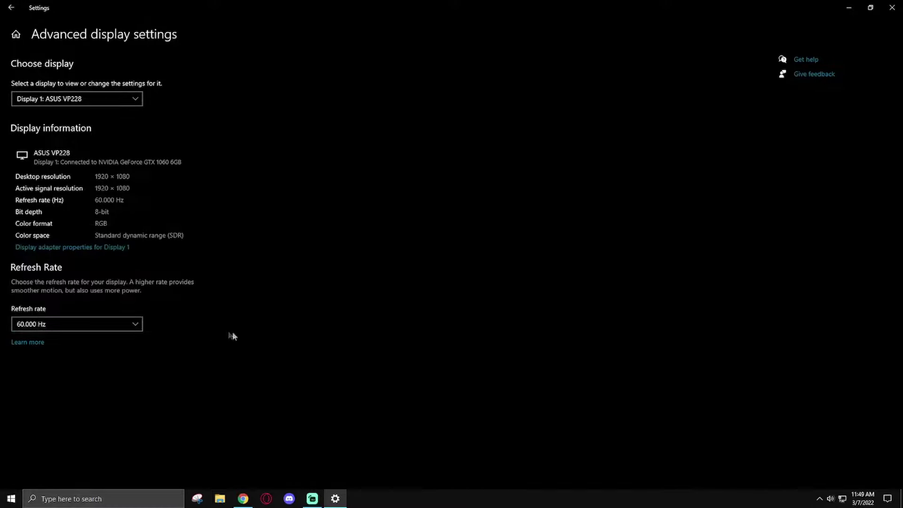
{"action": "left_click", "coordinate": [12, 8]}
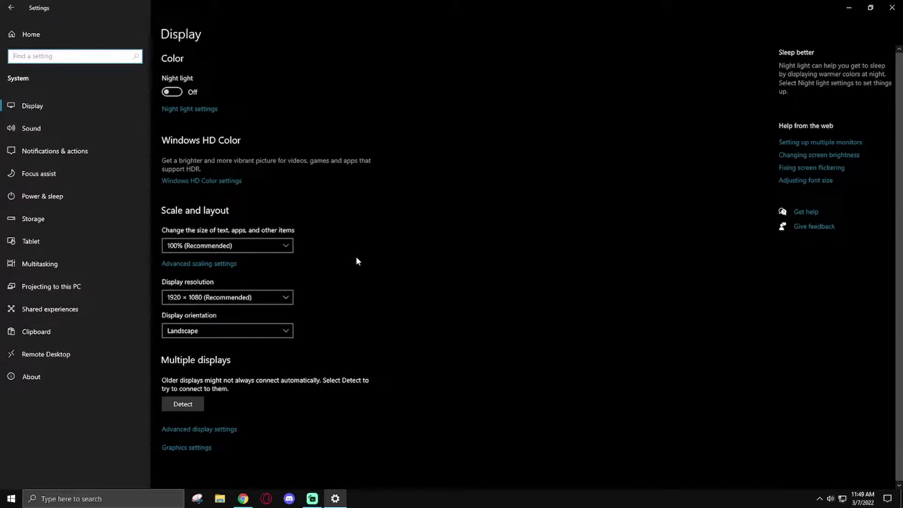
Step: Review the graphics performance preference for Apex Legends in the Graphics settings without changing it, and return to the Display settings
{"action": "left_click", "coordinate": [197, 446]}
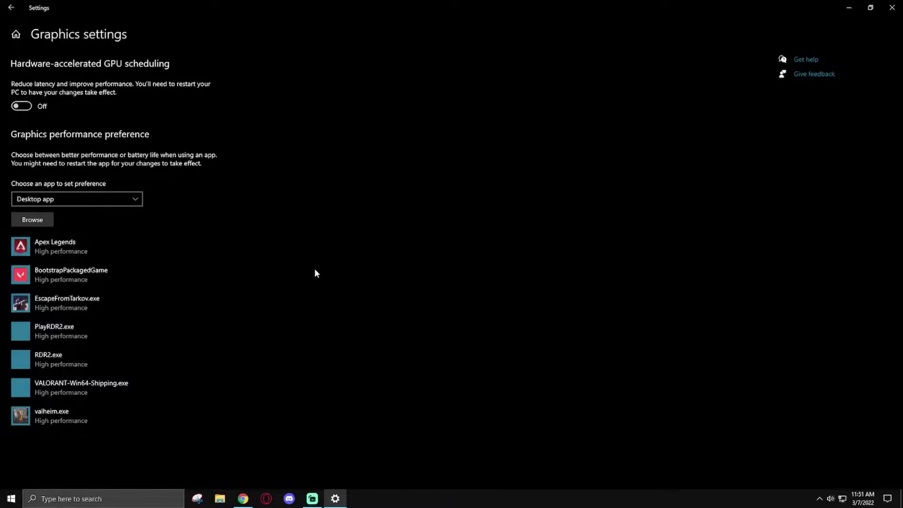
{"action": "left_click", "coordinate": [201, 246]}
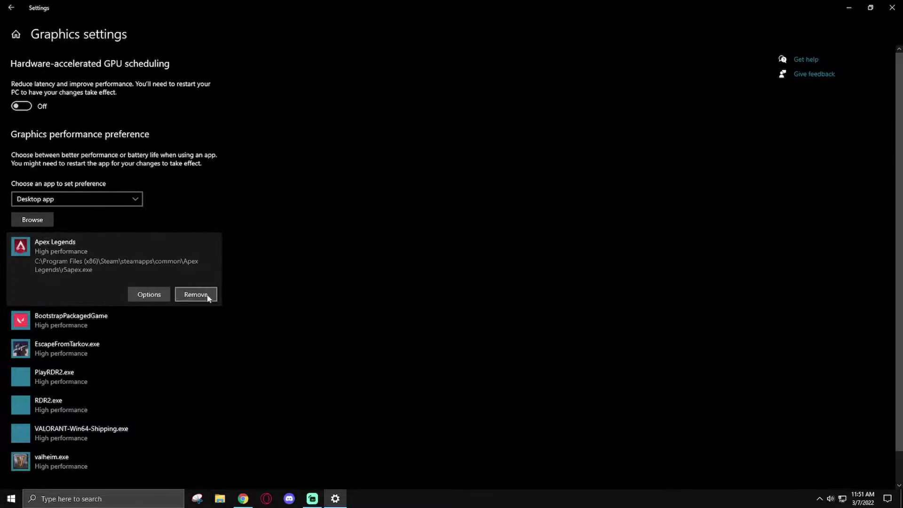
{"action": "left_click", "coordinate": [149, 295]}
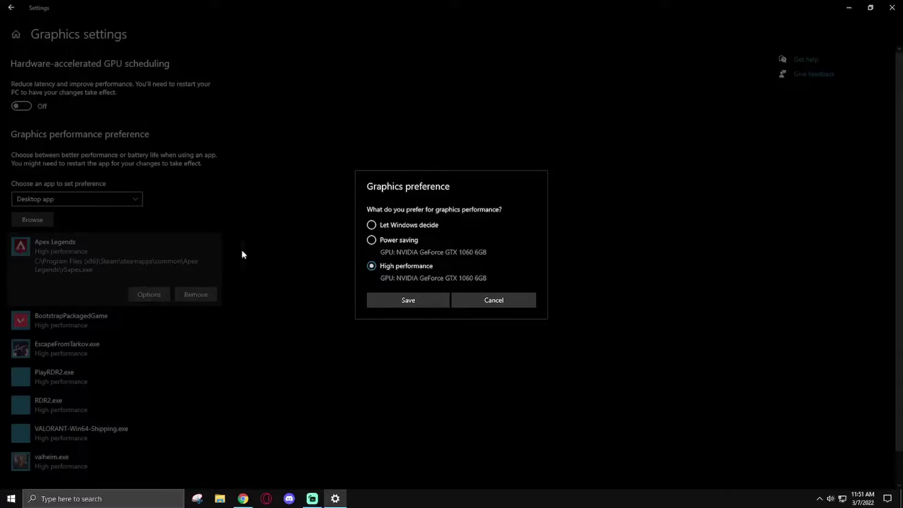
{"action": "left_click", "coordinate": [466, 298]}
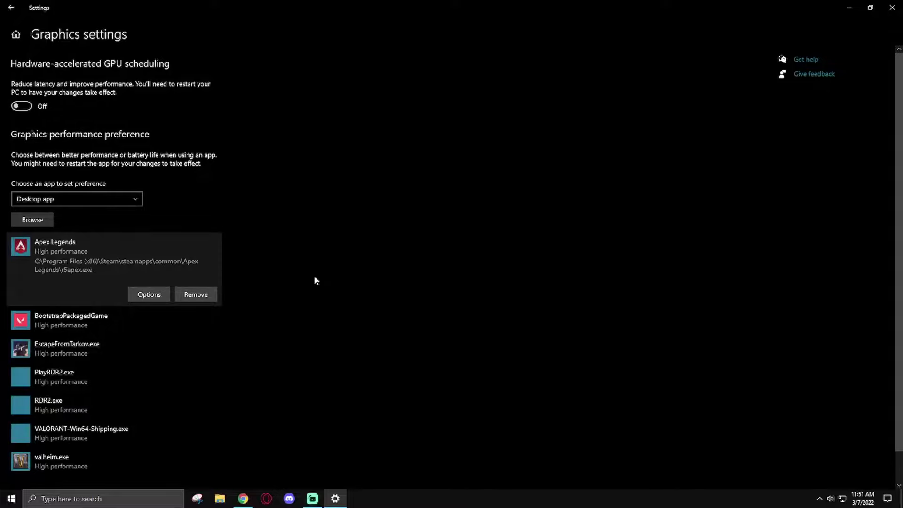
{"action": "left_click", "coordinate": [11, 7]}
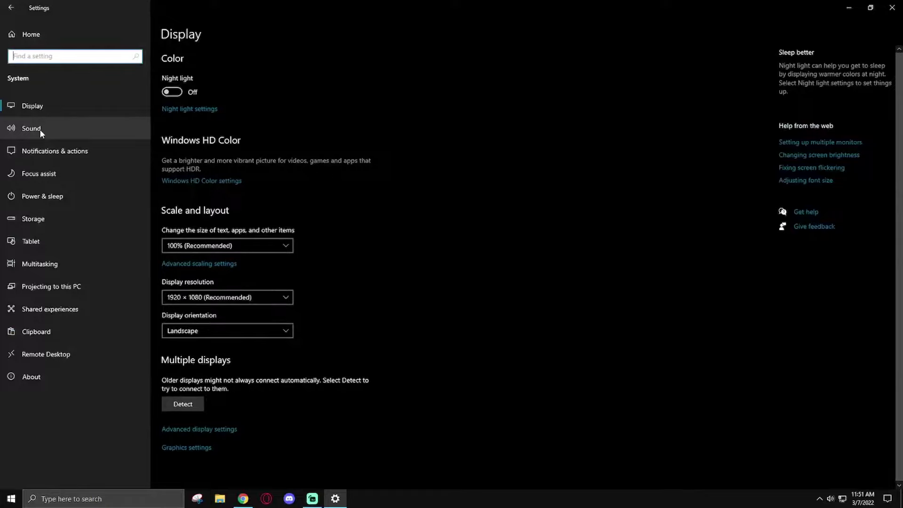
Step: Review the Notifications & actions, Focus assist, and Power & sleep settings
{"action": "left_click", "coordinate": [41, 149]}
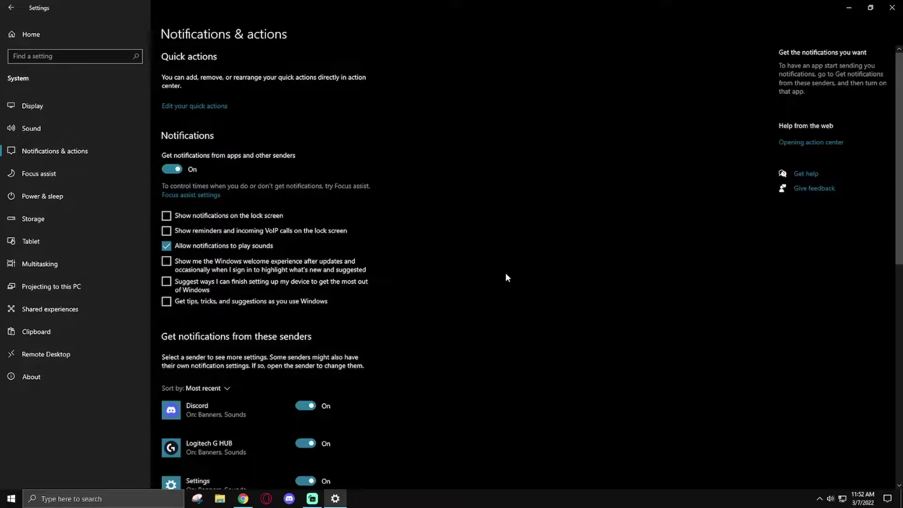
{"action": "left_click", "coordinate": [52, 174]}
{"action": "left_click", "coordinate": [47, 205]}
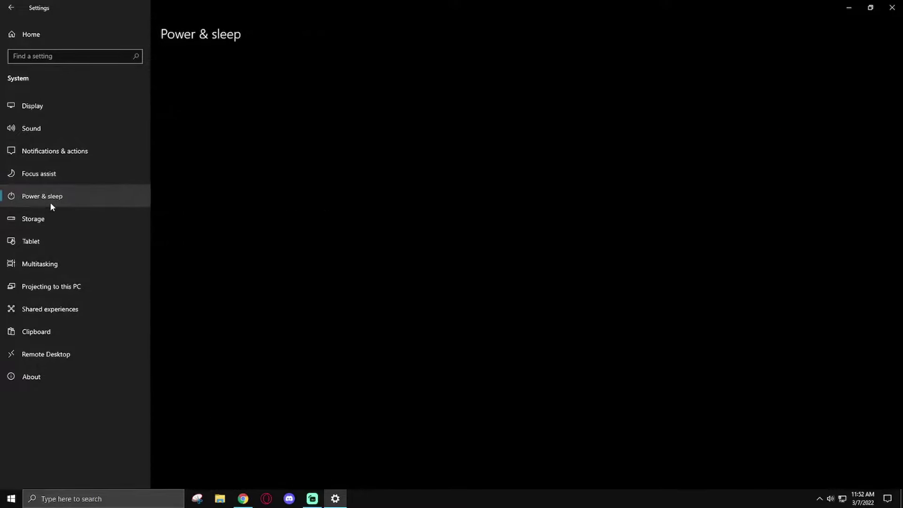
Step: Check the status of the Primary SSD (C:) and HDD (E:) in Optimize Drives from the Storage settings, and close it
{"action": "left_click", "coordinate": [101, 221]}
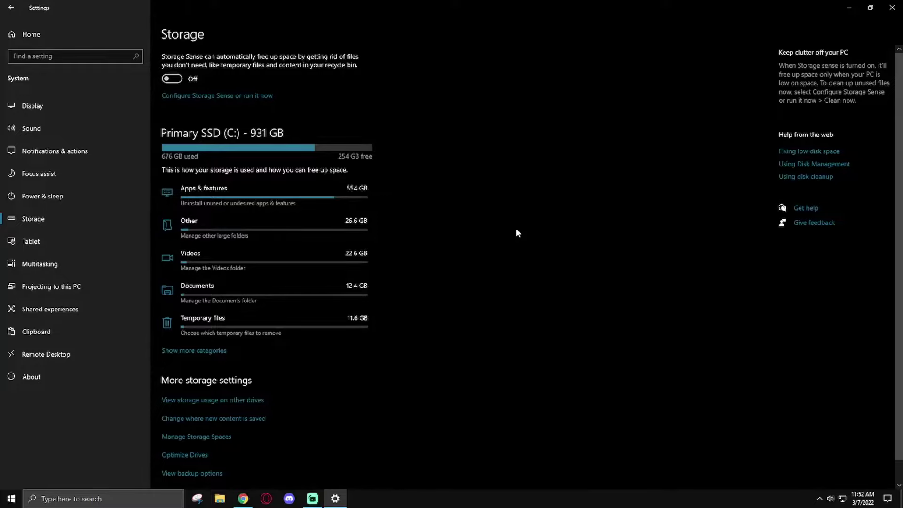
{"action": "left_click", "coordinate": [184, 456]}
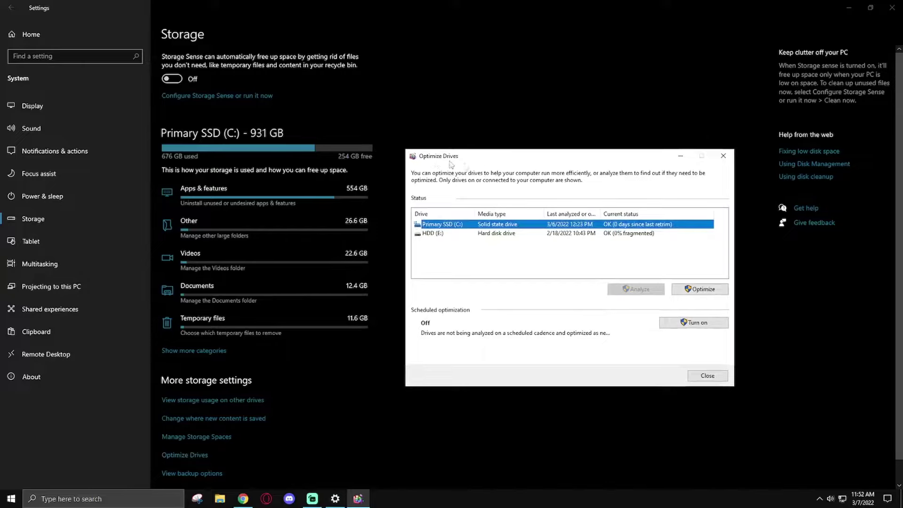
{"action": "left_click", "coordinate": [630, 233]}
{"action": "left_click", "coordinate": [662, 227]}
{"action": "left_click", "coordinate": [660, 234]}
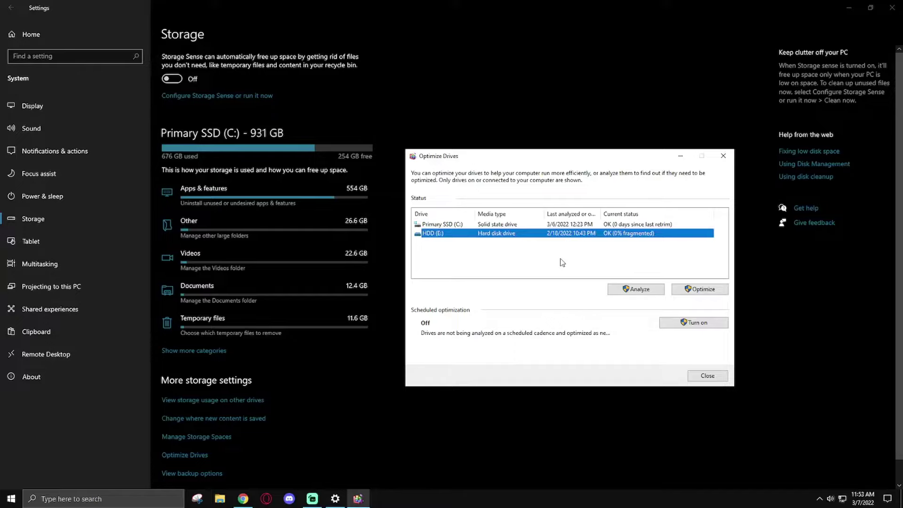
{"action": "left_click", "coordinate": [541, 225]}
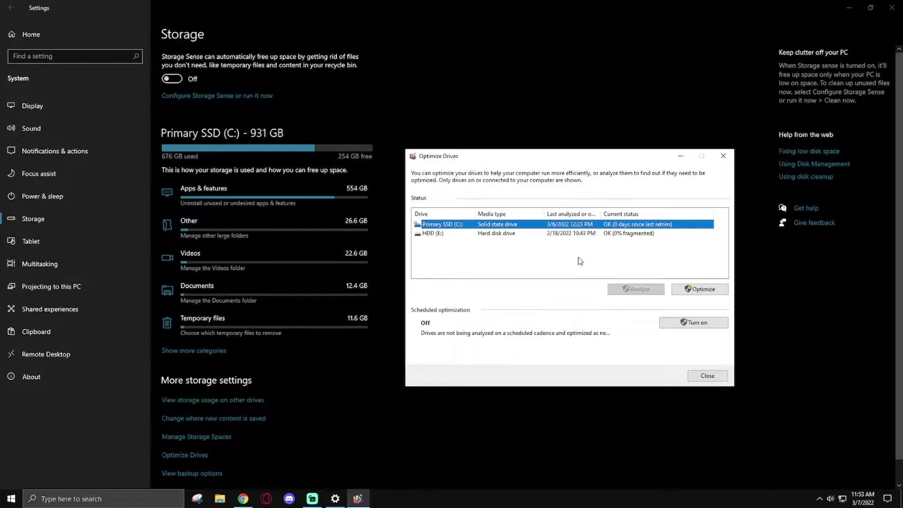
{"action": "left_click", "coordinate": [723, 155]}
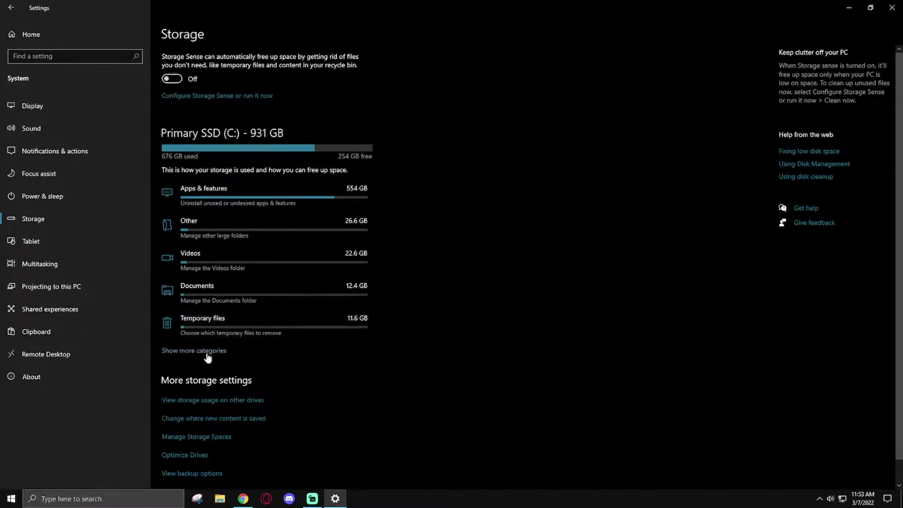
Step: Add Delivery Optimization Files to the selected temporary files, leaving Downloads unselected, and remove the selected files
{"action": "left_click", "coordinate": [234, 324]}
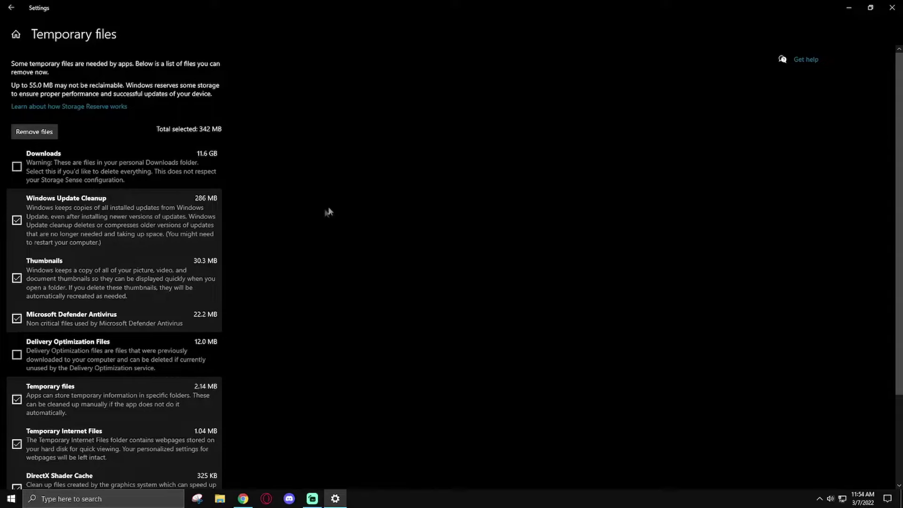
{"action": "scroll", "coordinate": [147, 254], "scroll_direction": "down", "scroll_amount": 3}
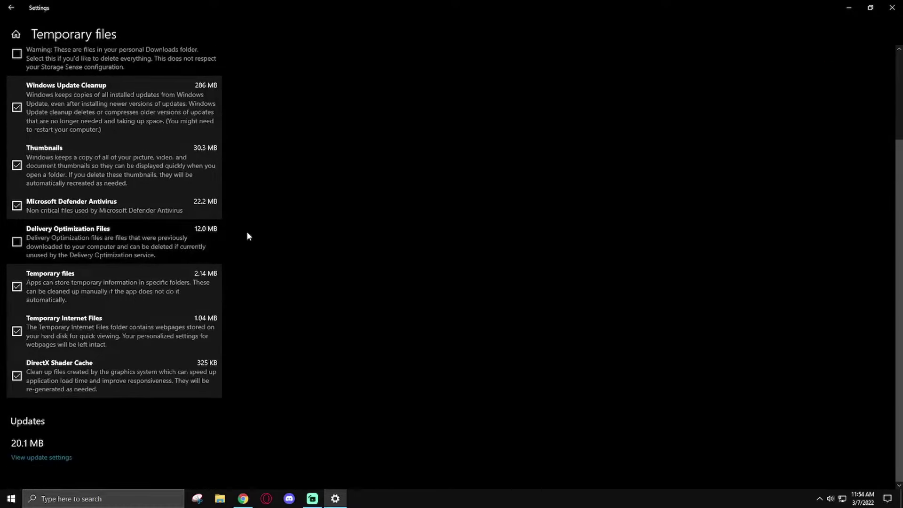
{"action": "left_click", "coordinate": [150, 253]}
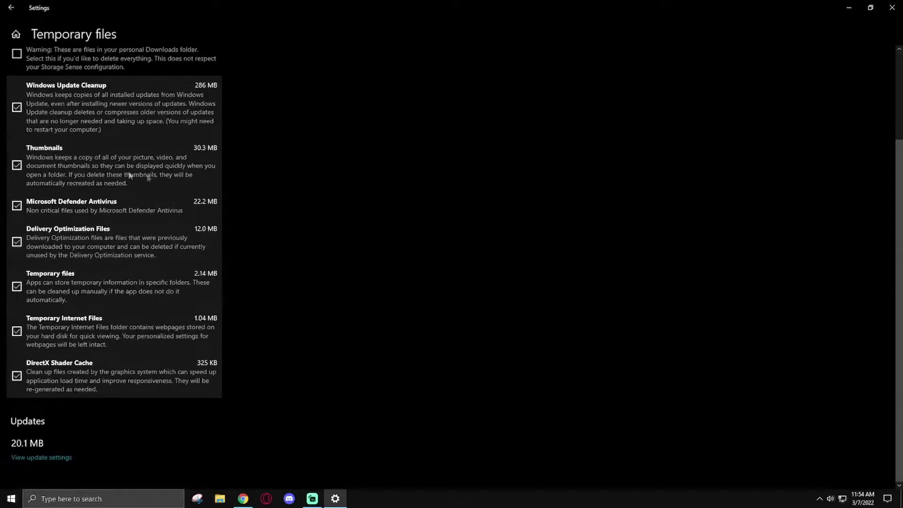
{"action": "scroll", "coordinate": [252, 264], "scroll_direction": "up", "scroll_amount": 3}
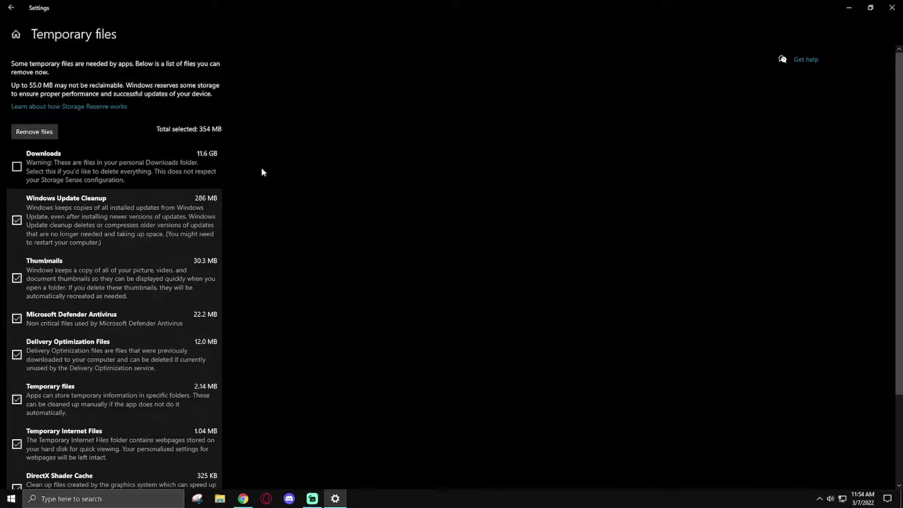
{"action": "left_click", "coordinate": [43, 132]}
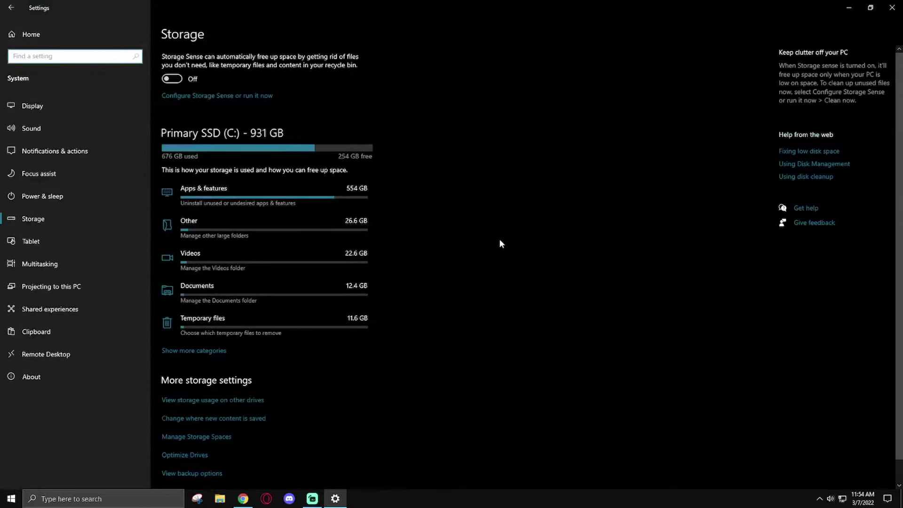
Step: Review the Tablet, Multitasking, Shared experiences, Clipboard, and Remote Desktop settings
{"action": "left_click", "coordinate": [47, 240]}
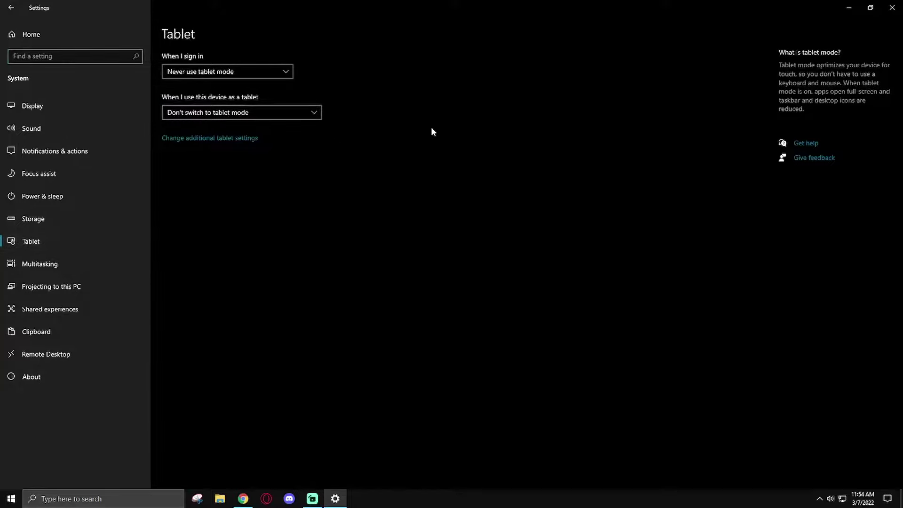
{"action": "left_click", "coordinate": [91, 256]}
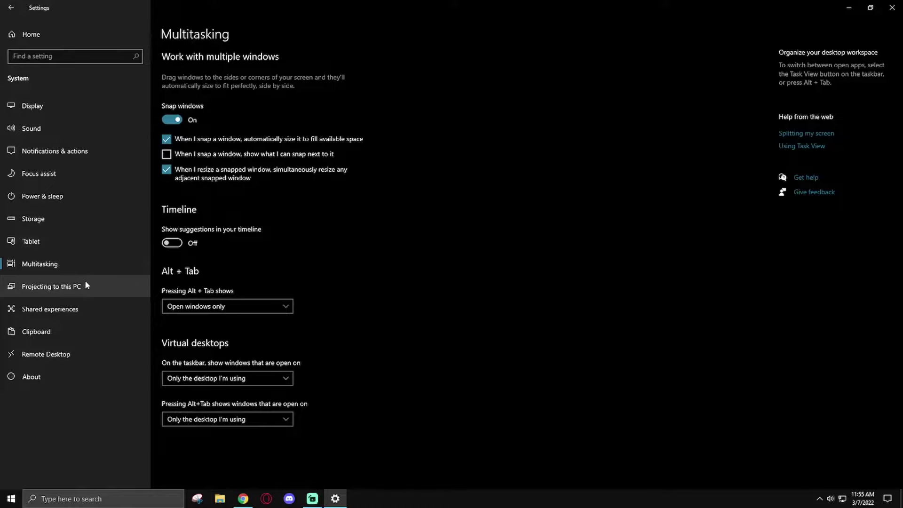
{"action": "left_click", "coordinate": [76, 303]}
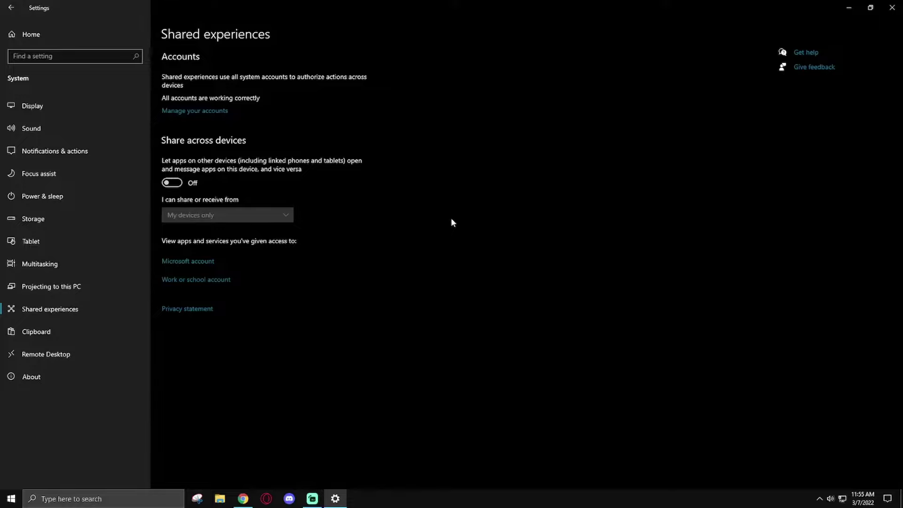
{"action": "left_click", "coordinate": [56, 331]}
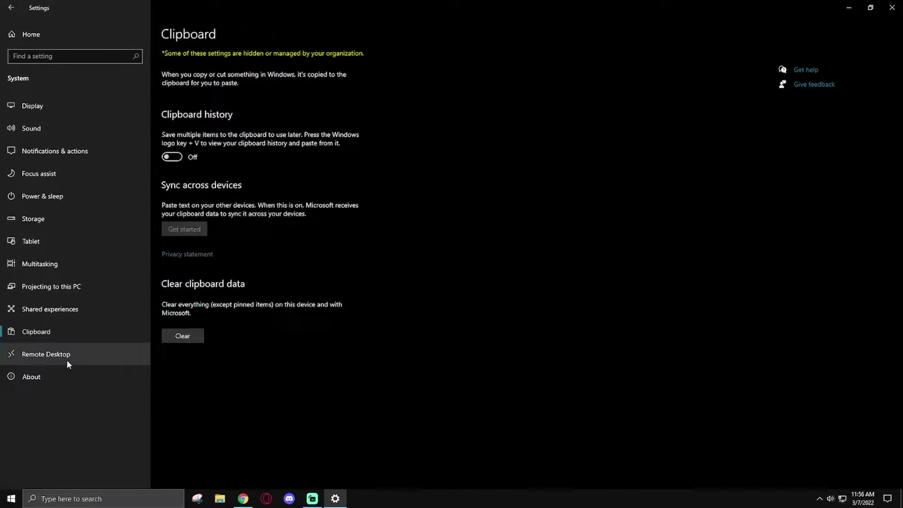
{"action": "left_click", "coordinate": [68, 361]}
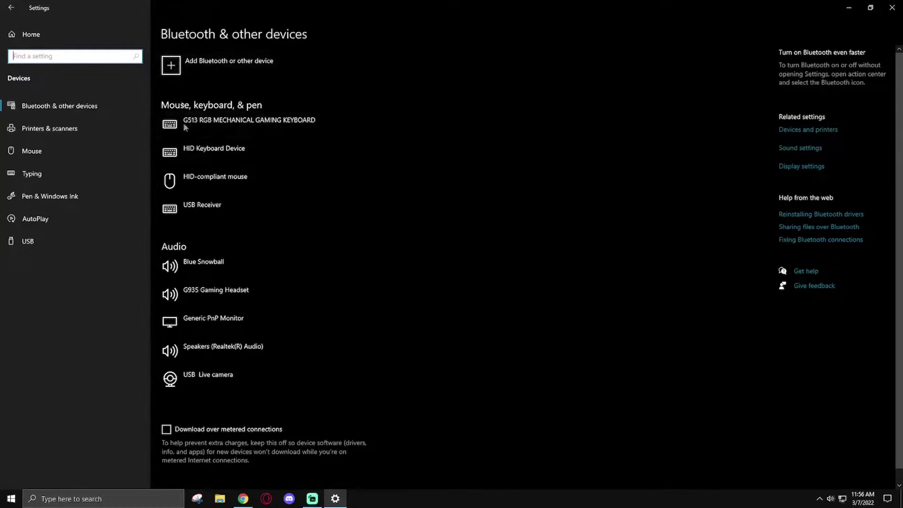
Step: Review the Printers & scanners, Mouse, Typing, Pen & Windows Ink, and AutoPlay settings for devices
{"action": "left_click", "coordinate": [94, 129]}
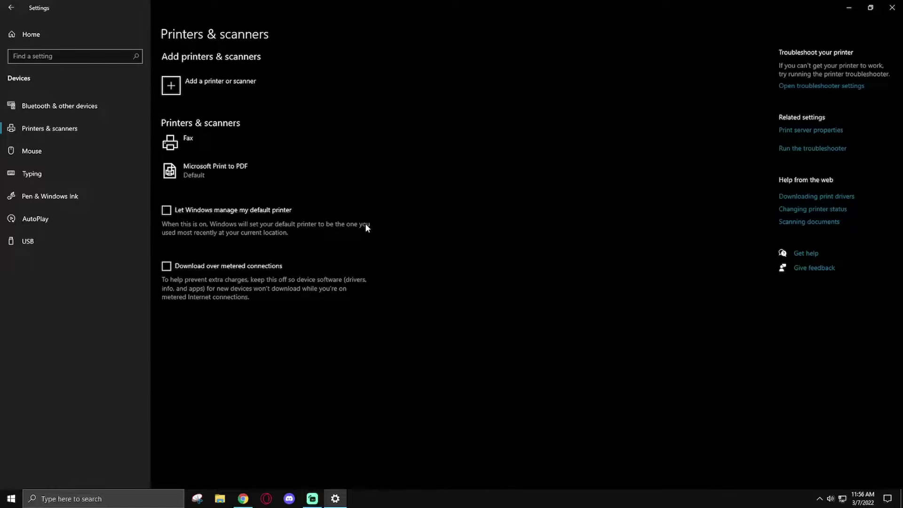
{"action": "left_click", "coordinate": [94, 155]}
{"action": "left_click", "coordinate": [56, 174]}
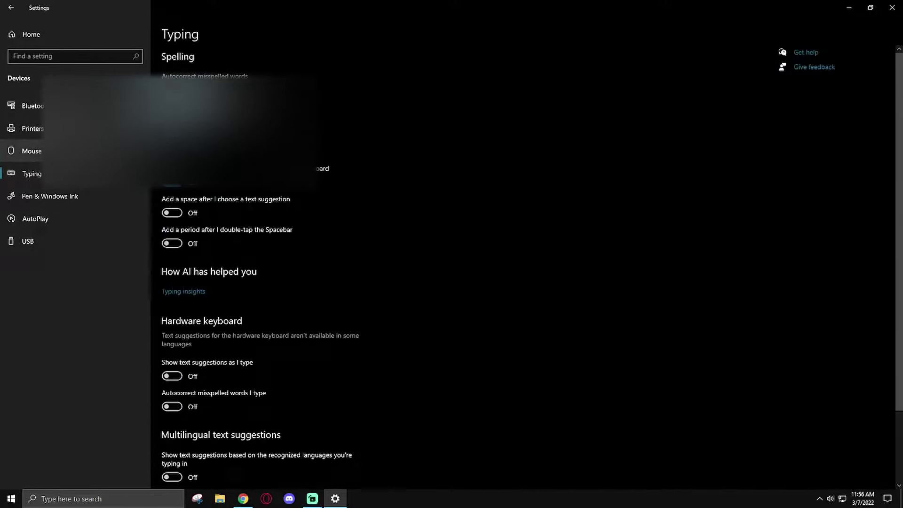
{"action": "scroll", "coordinate": [155, 174], "scroll_direction": "down", "scroll_amount": 2}
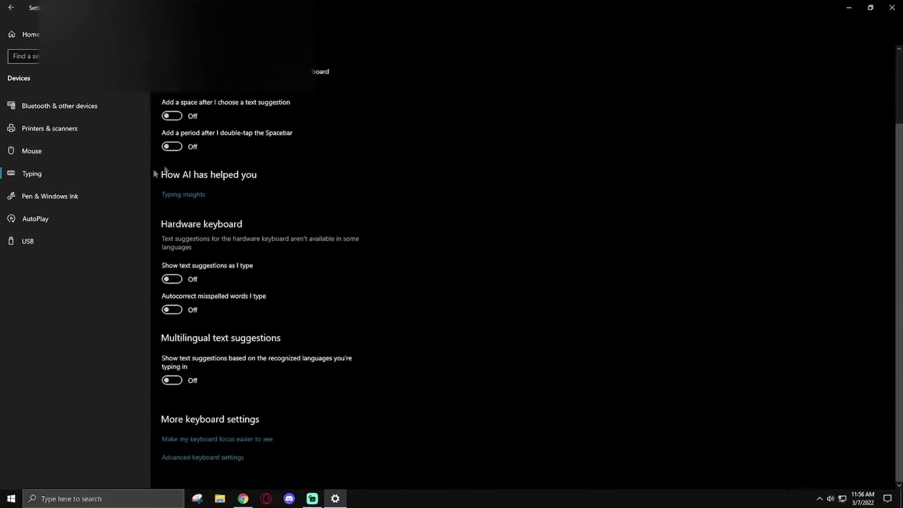
{"action": "left_click", "coordinate": [57, 195]}
{"action": "left_click", "coordinate": [56, 219]}
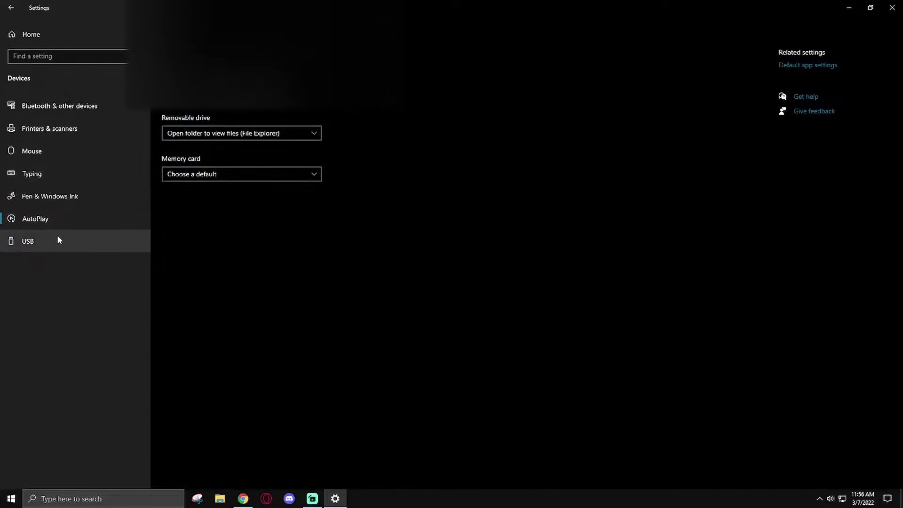
Step: Check the Phone settings and return to the Settings home page
{"action": "left_click", "coordinate": [34, 35]}
{"action": "left_click", "coordinate": [419, 155]}
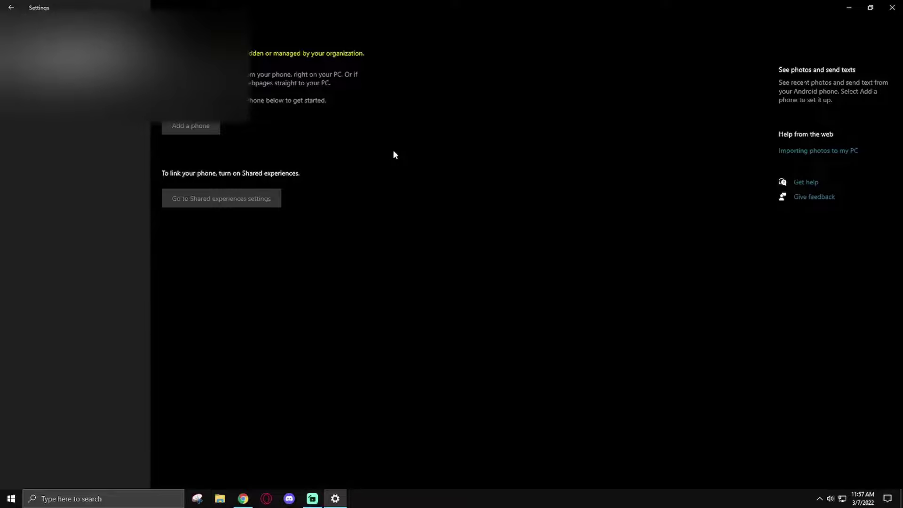
{"action": "left_click", "coordinate": [17, 131]}
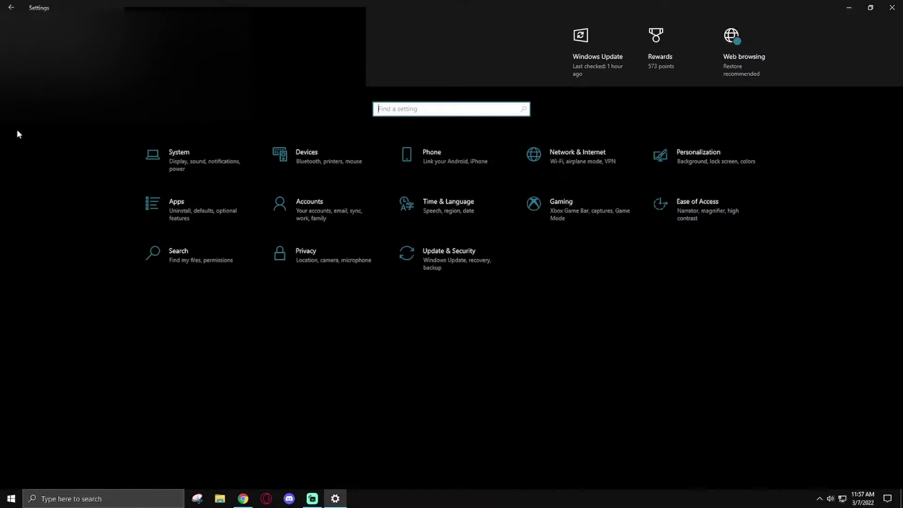
Step: Open the network adapter connections and check the Energy Efficient Ethernet property of the Intel Ethernet adapter
{"action": "left_click", "coordinate": [566, 154]}
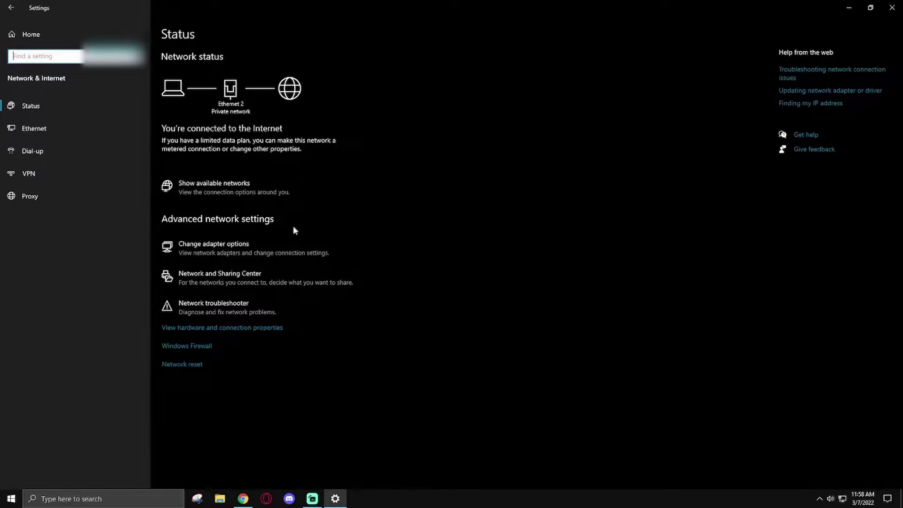
{"action": "left_click", "coordinate": [268, 240]}
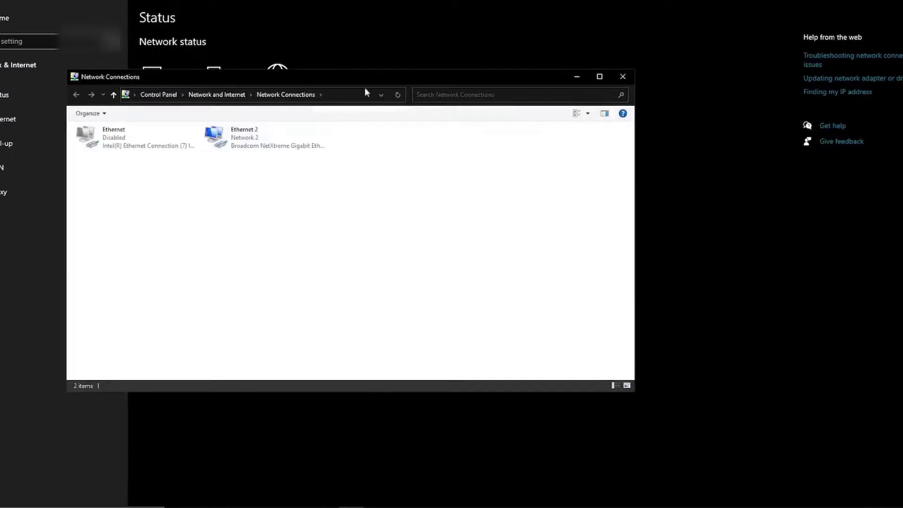
{"action": "left_click_drag", "start_coordinate": [394, 80], "coordinate": [493, 74]}
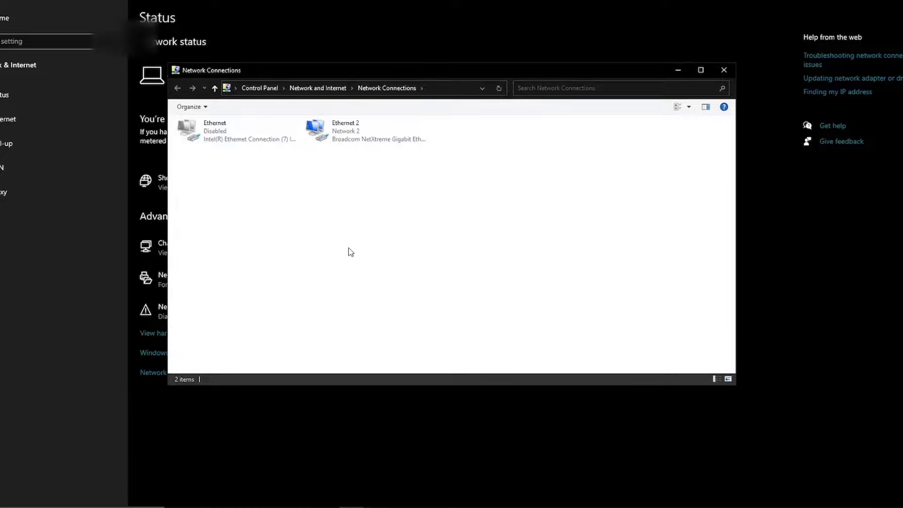
{"action": "right_click", "coordinate": [238, 134]}
{"action": "left_click", "coordinate": [266, 216]}
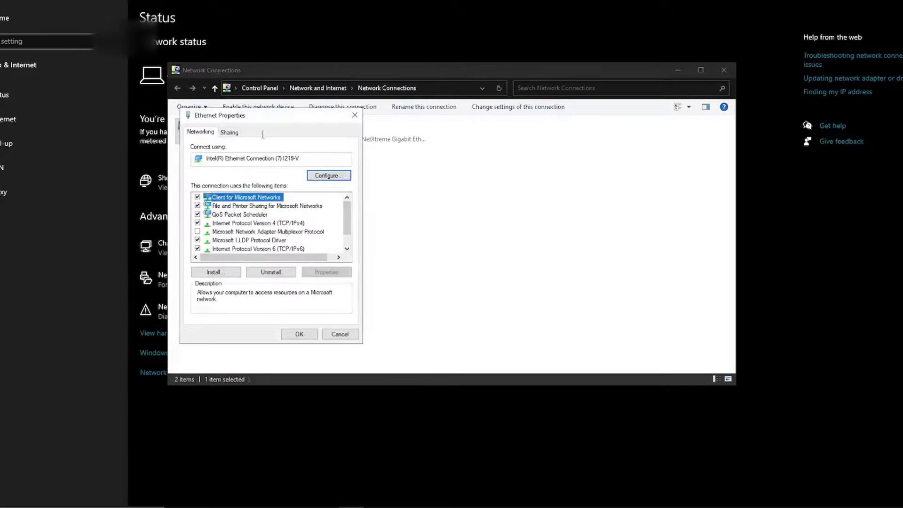
{"action": "left_click_drag", "start_coordinate": [261, 121], "coordinate": [524, 109]}
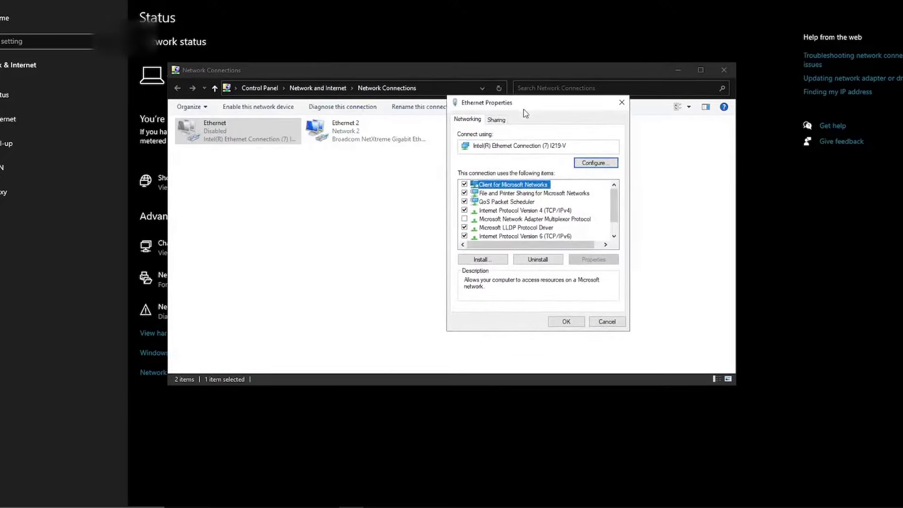
{"action": "left_click", "coordinate": [594, 164]}
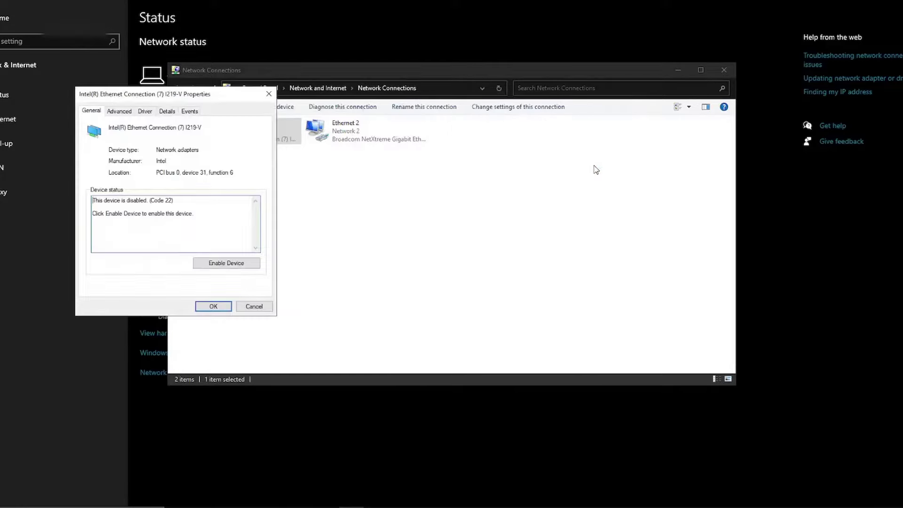
{"action": "left_click", "coordinate": [322, 138]}
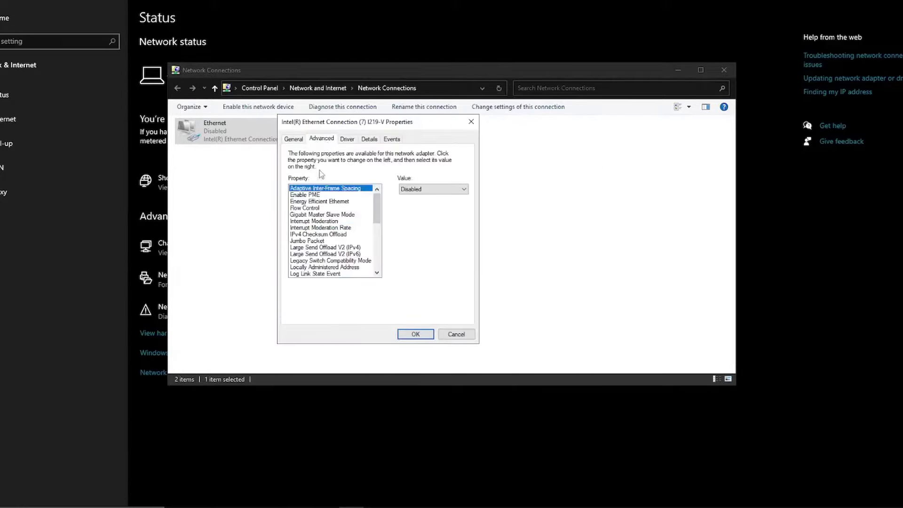
{"action": "left_click", "coordinate": [323, 201]}
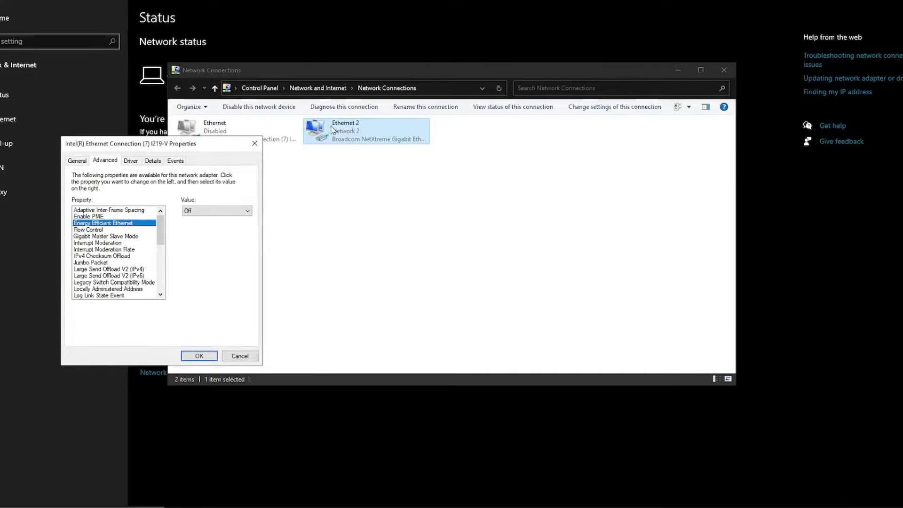
Step: Check the power management options of the Broadcom adapter used by Ethernet 2, leaving them as they are
{"action": "right_click", "coordinate": [332, 127]}
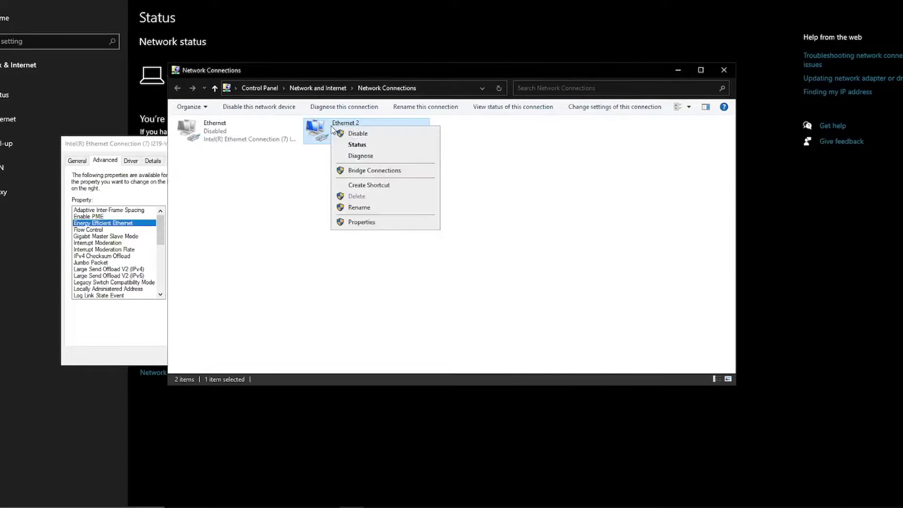
{"action": "left_click", "coordinate": [365, 222]}
{"action": "left_click_drag", "start_coordinate": [281, 119], "coordinate": [401, 132]}
{"action": "left_click", "coordinate": [449, 188]}
{"action": "left_click_drag", "start_coordinate": [126, 5], "coordinate": [466, 120]}
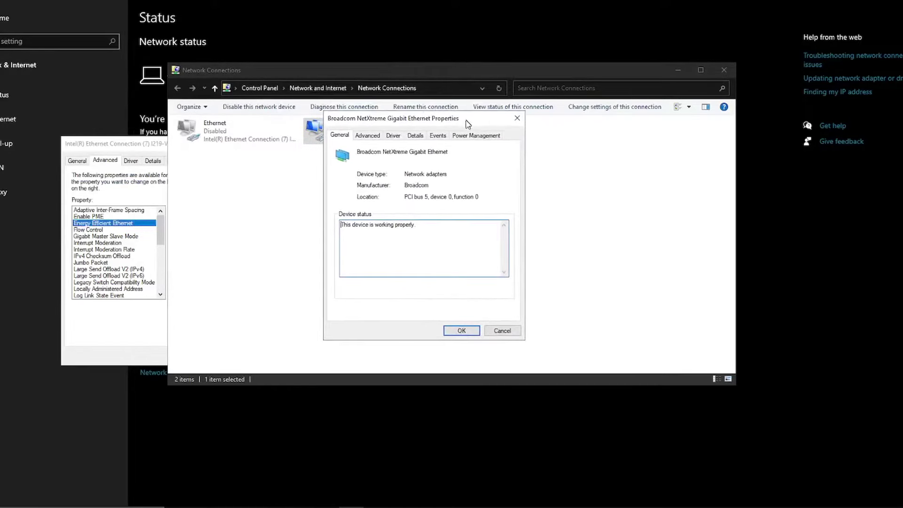
{"action": "left_click", "coordinate": [484, 136]}
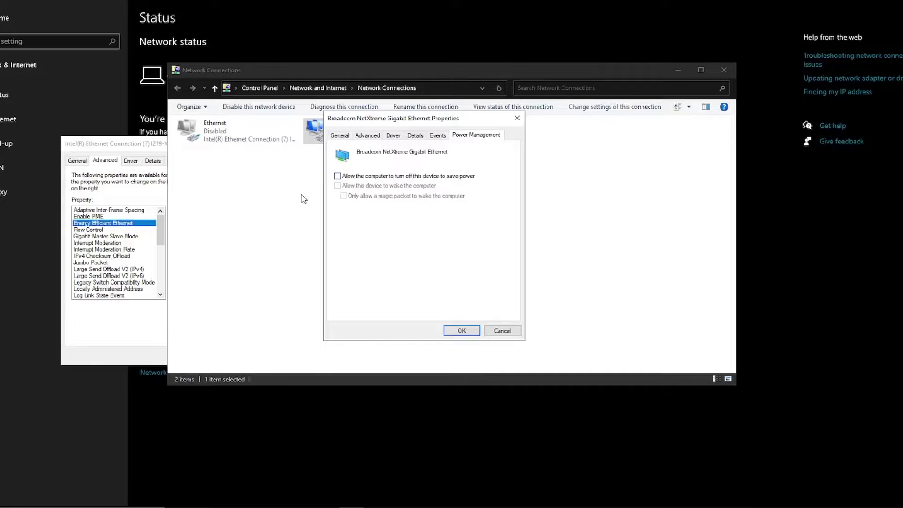
{"action": "key", "text": "Escape"}
Step: Check the general device information of the Intel Ethernet adapter and close its properties
{"action": "left_click", "coordinate": [144, 154]}
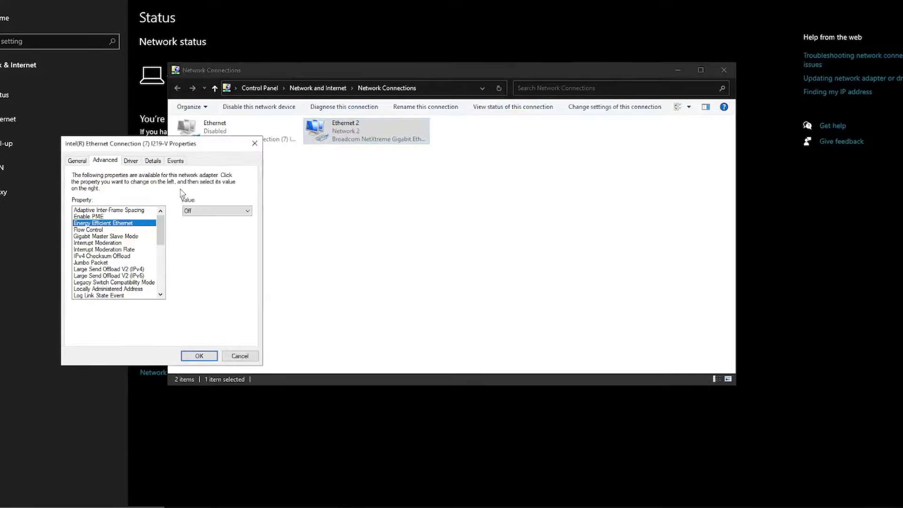
{"action": "left_click", "coordinate": [78, 161]}
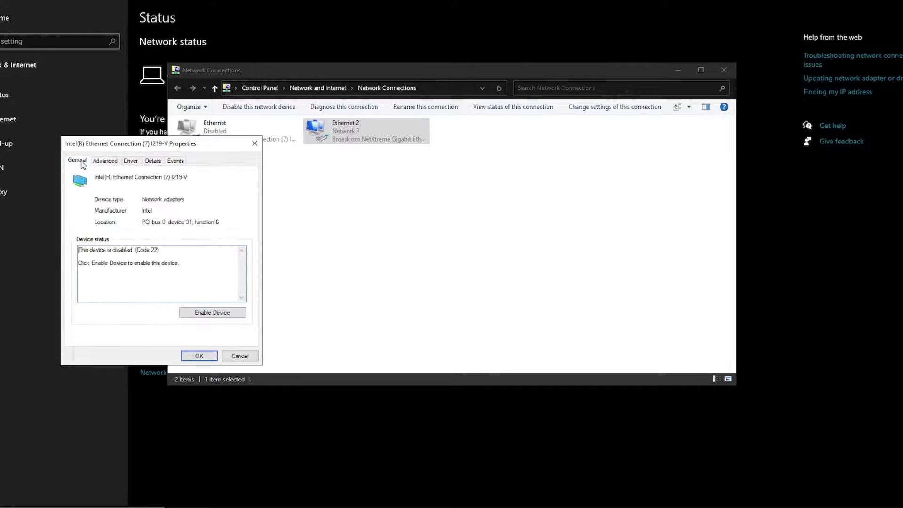
{"action": "left_click", "coordinate": [255, 143]}
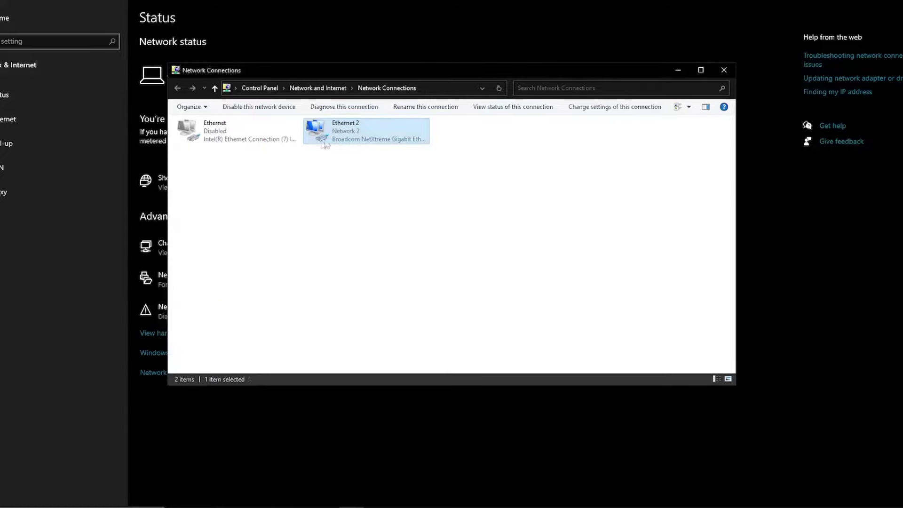
Step: Review the DNS server settings in Ethernet 2's IPv4 properties, close the network windows and return to the Settings home page
{"action": "right_click", "coordinate": [348, 132]}
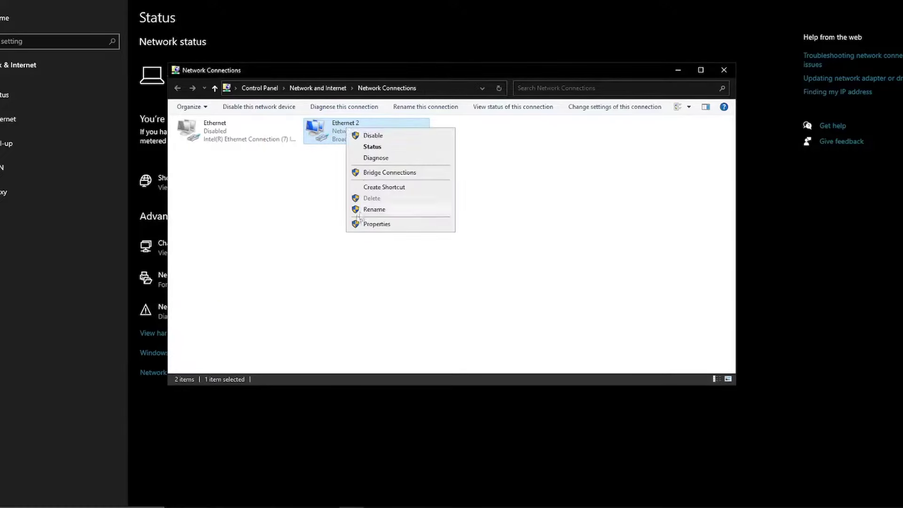
{"action": "left_click", "coordinate": [360, 225]}
{"action": "left_click_drag", "start_coordinate": [278, 117], "coordinate": [565, 135]}
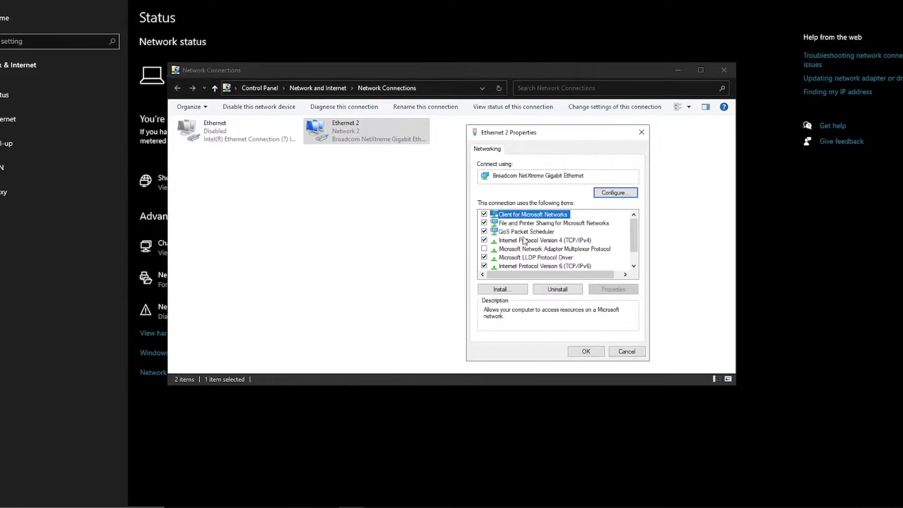
{"action": "left_click", "coordinate": [540, 241]}
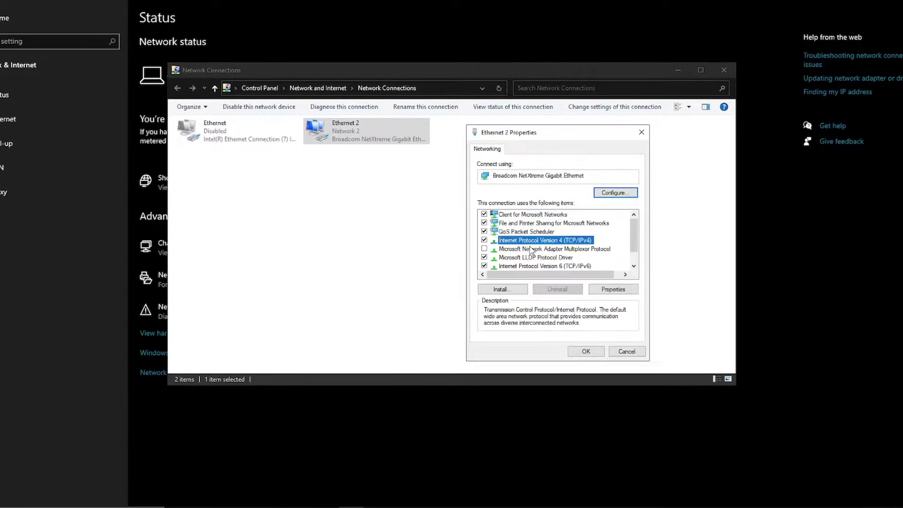
{"action": "left_click", "coordinate": [612, 288]}
{"action": "left_click_drag", "start_coordinate": [575, 177], "coordinate": [335, 171]}
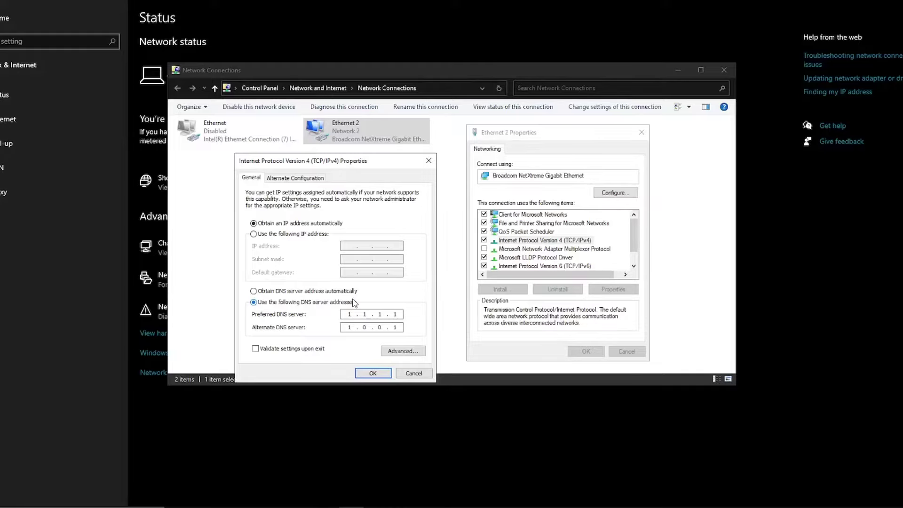
{"action": "left_click", "coordinate": [428, 160]}
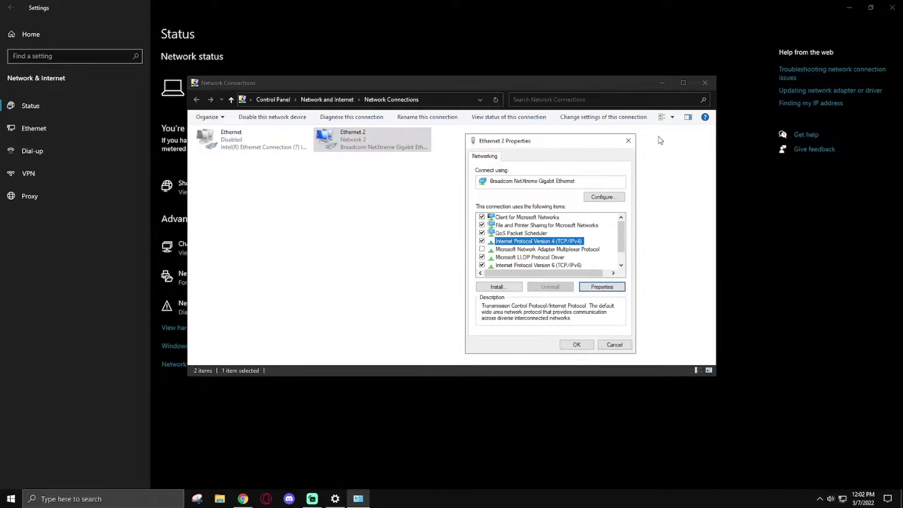
{"action": "left_click", "coordinate": [625, 146]}
{"action": "left_click", "coordinate": [704, 83]}
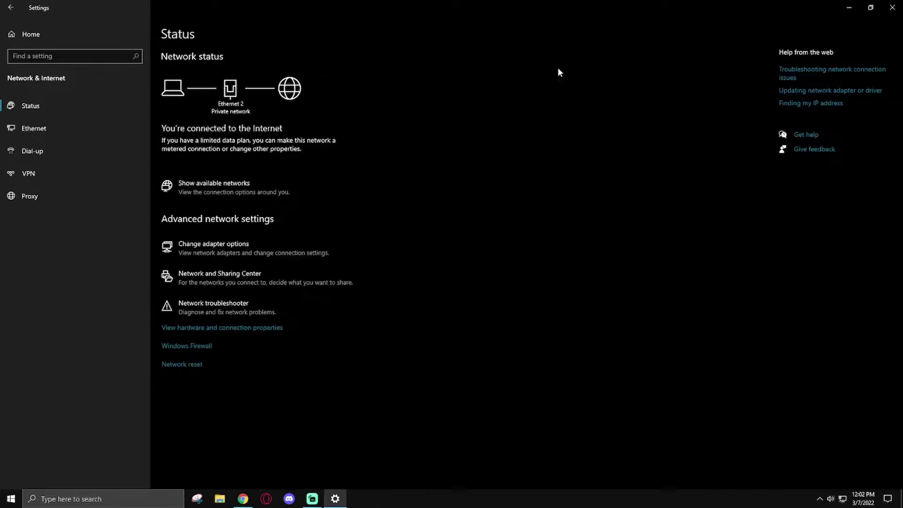
{"action": "left_click", "coordinate": [104, 34]}
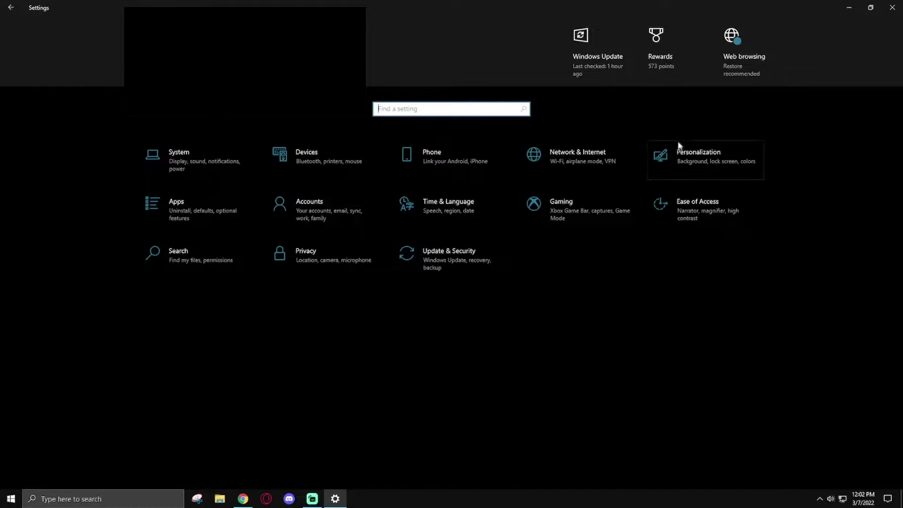
Step: Review the Personalization settings for Background, Colors, and Lock screen, including the available background types
{"action": "left_click", "coordinate": [678, 159]}
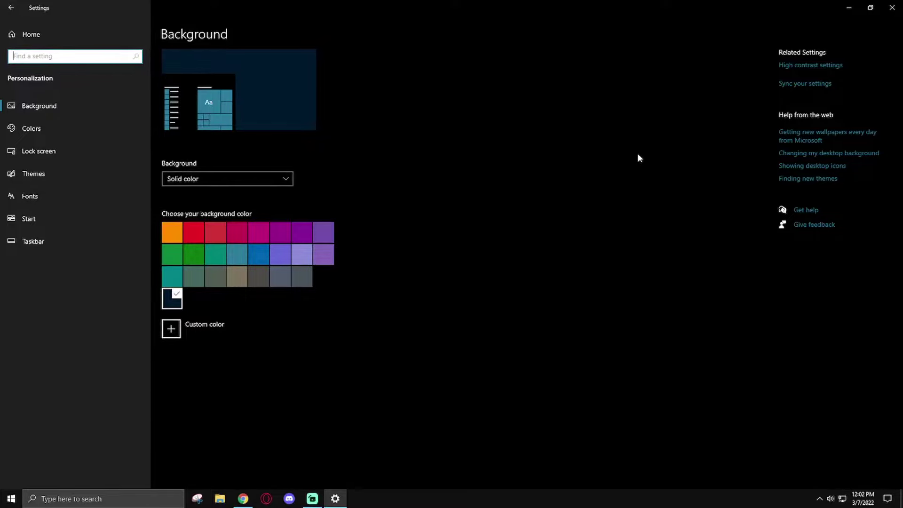
{"action": "left_click", "coordinate": [251, 179]}
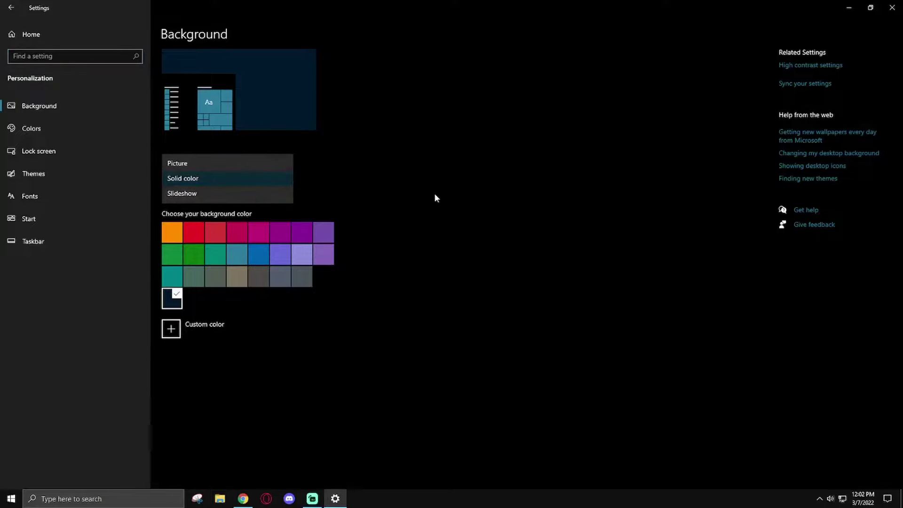
{"action": "left_click", "coordinate": [71, 124]}
{"action": "left_click", "coordinate": [71, 124]}
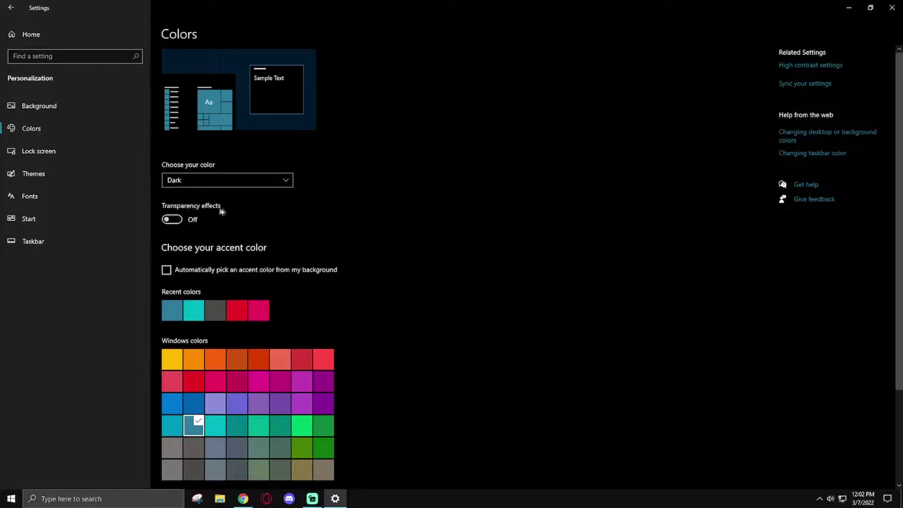
{"action": "left_click", "coordinate": [53, 151]}
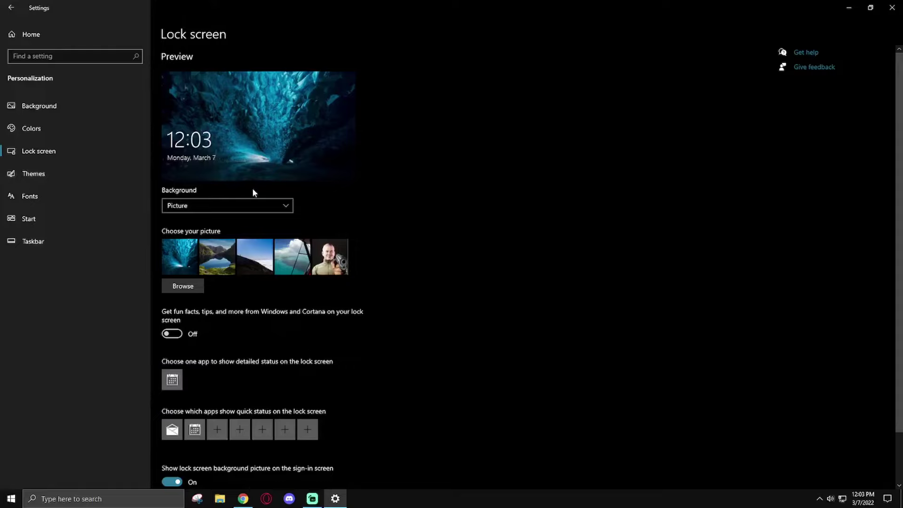
{"action": "left_click", "coordinate": [237, 206]}
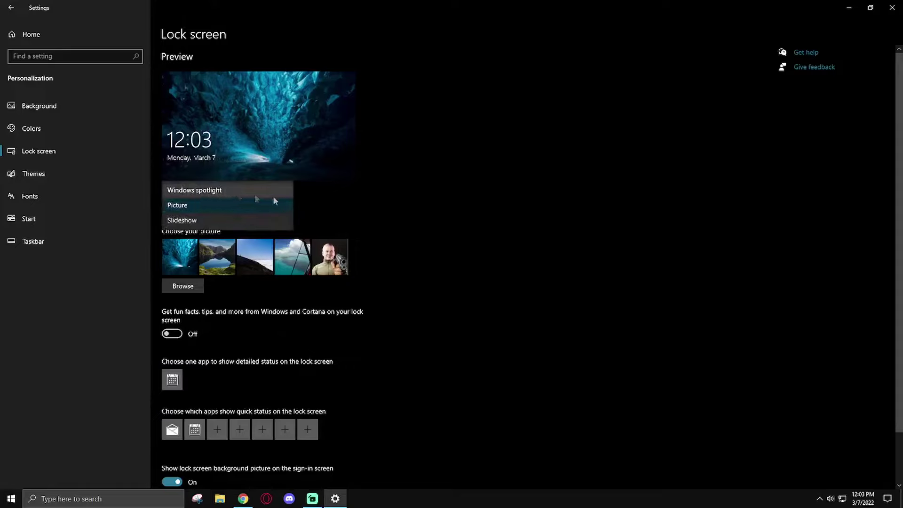
{"action": "left_click", "coordinate": [404, 200]}
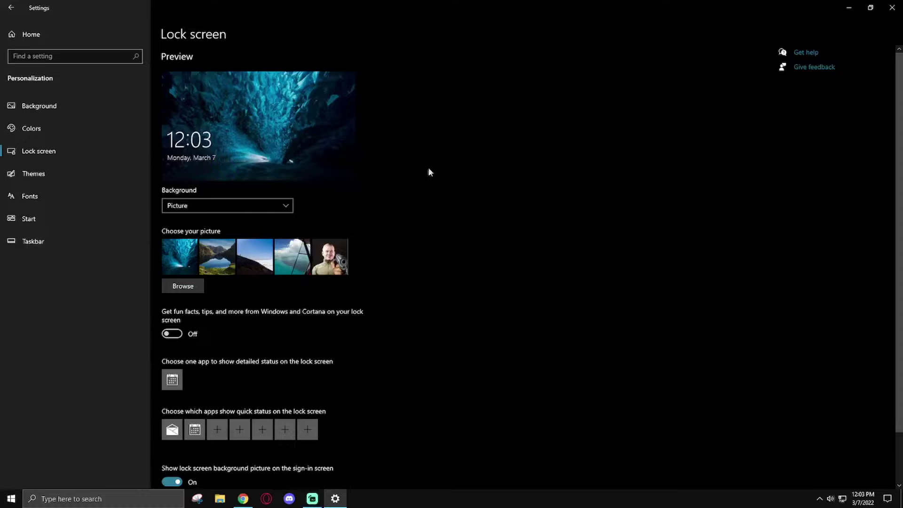
{"action": "left_click", "coordinate": [40, 35]}
Step: Review the installed apps list and the Startup apps, then return to the Settings home page
{"action": "left_click", "coordinate": [174, 203]}
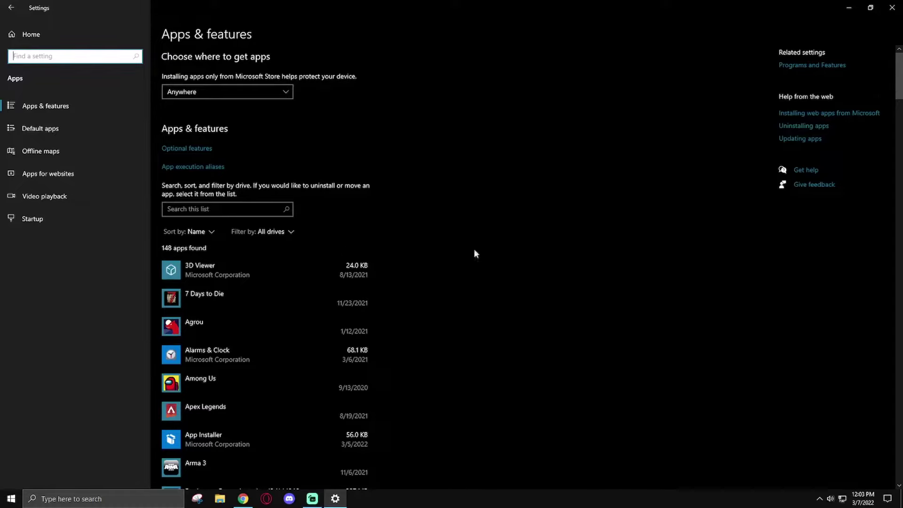
{"action": "scroll", "coordinate": [475, 254], "scroll_direction": "down", "scroll_amount": 2}
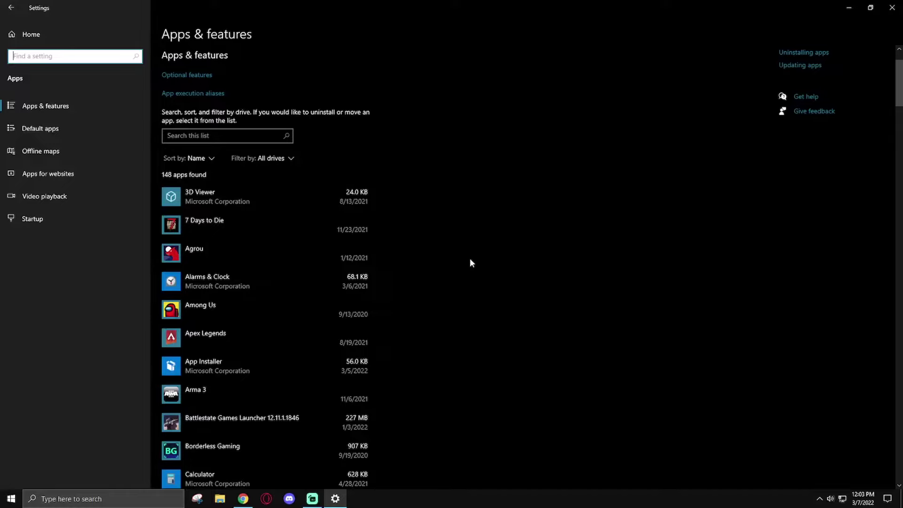
{"action": "left_click", "coordinate": [473, 257]}
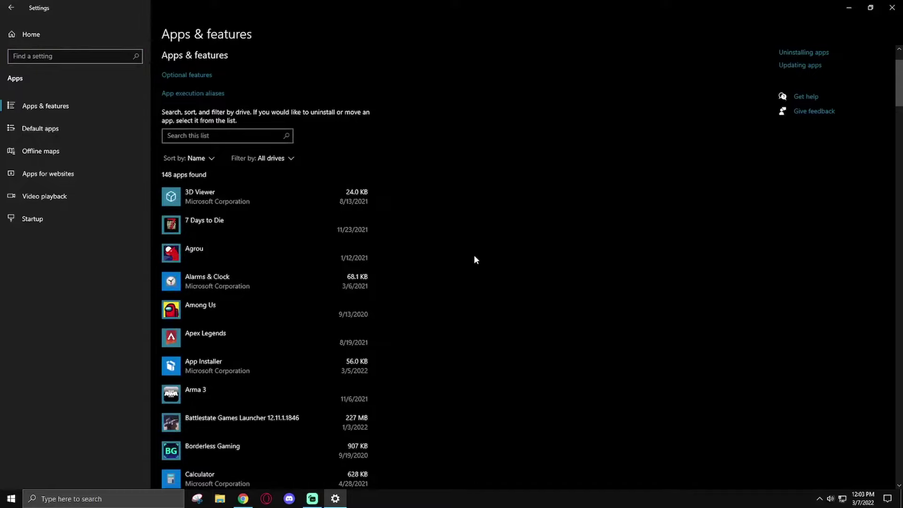
{"action": "left_click", "coordinate": [90, 219]}
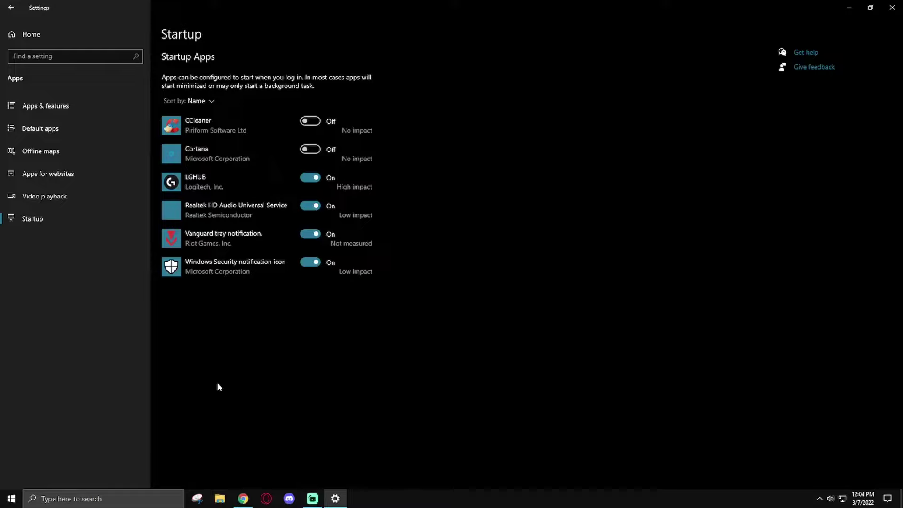
{"action": "left_click", "coordinate": [79, 36]}
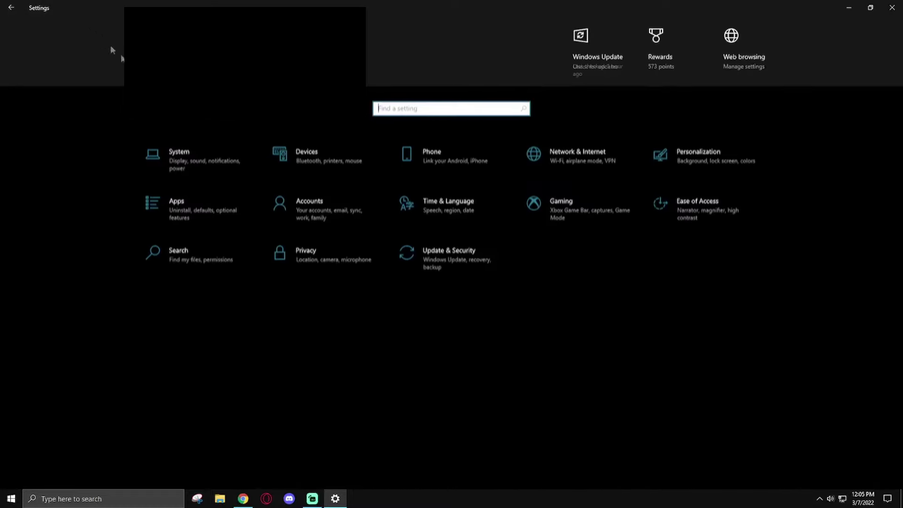
Step: Check the sync settings of the account and return to the Settings home page
{"action": "left_click", "coordinate": [309, 212]}
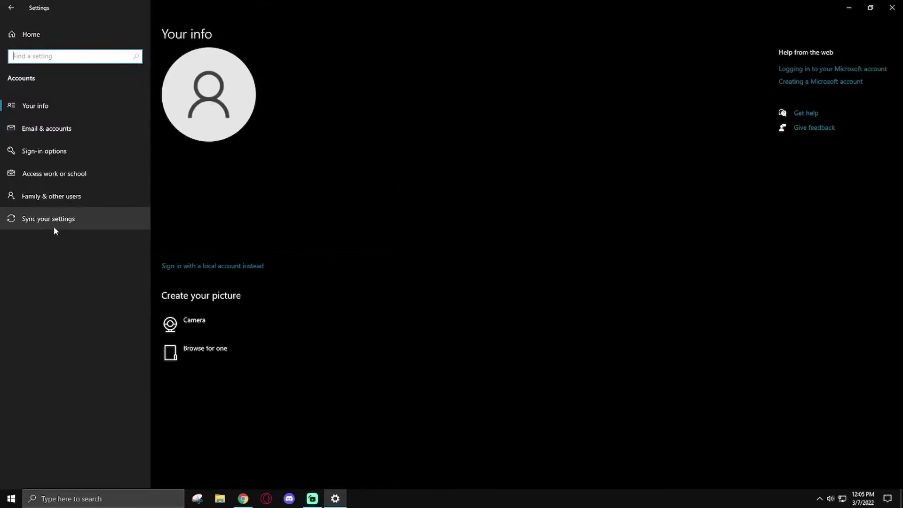
{"action": "left_click", "coordinate": [53, 228]}
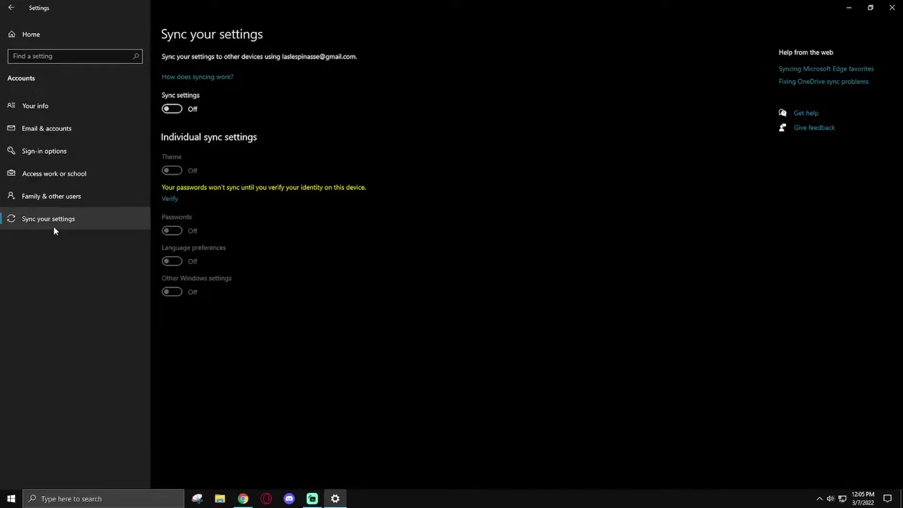
{"action": "left_click", "coordinate": [23, 33]}
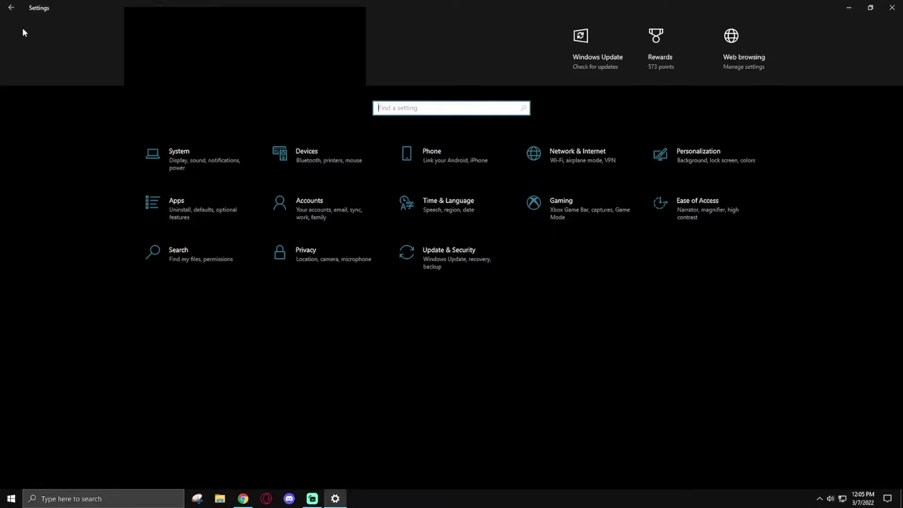
Step: Review the Xbox Game Bar and Game Mode pages in the Gaming settings
{"action": "left_click", "coordinate": [573, 219]}
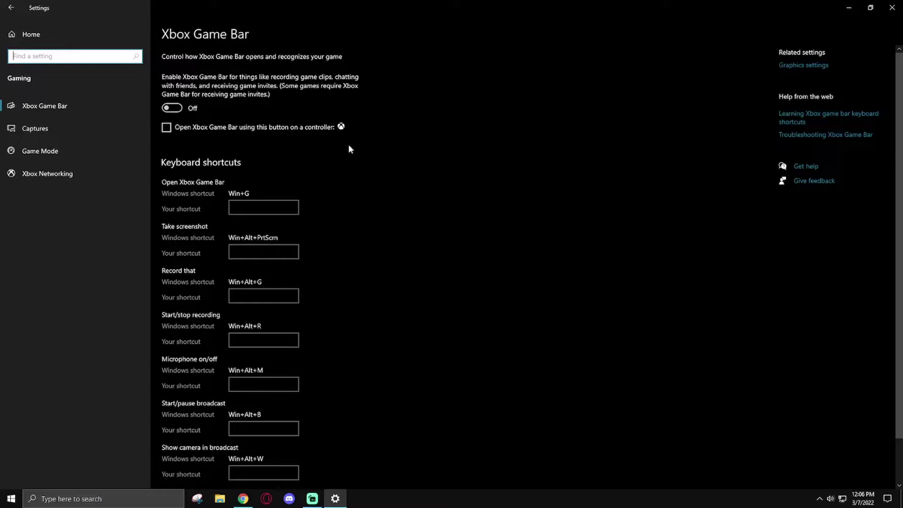
{"action": "left_click", "coordinate": [71, 142]}
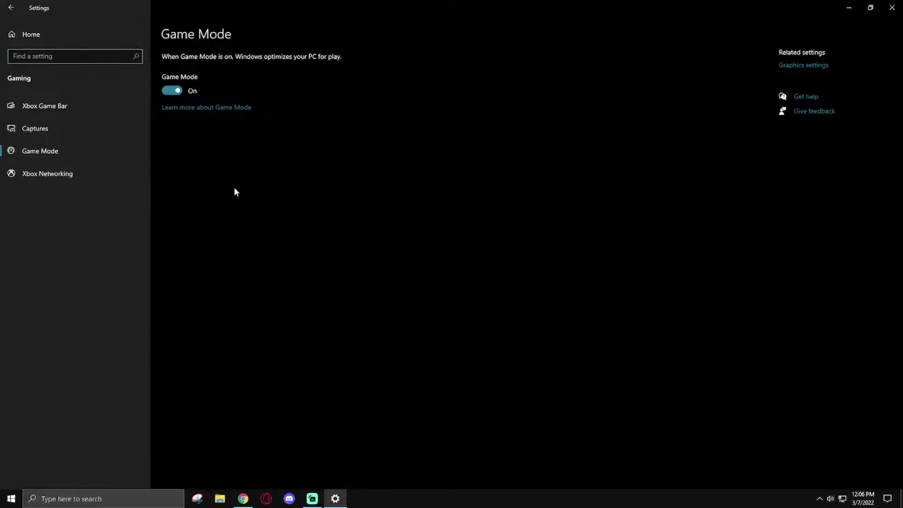
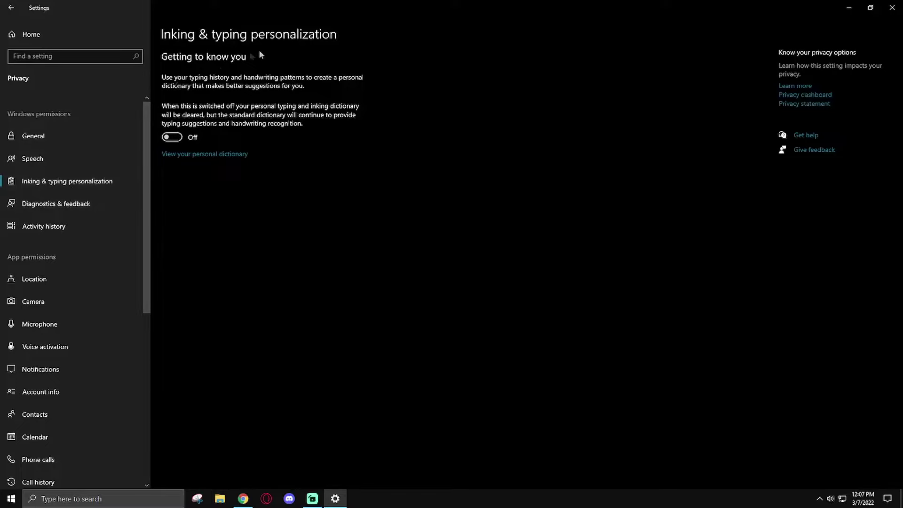
Step: Review the Privacy settings for Diagnostics & feedback and the app permissions for Location, Notifications, Microphone and Camera
{"action": "left_click", "coordinate": [70, 204]}
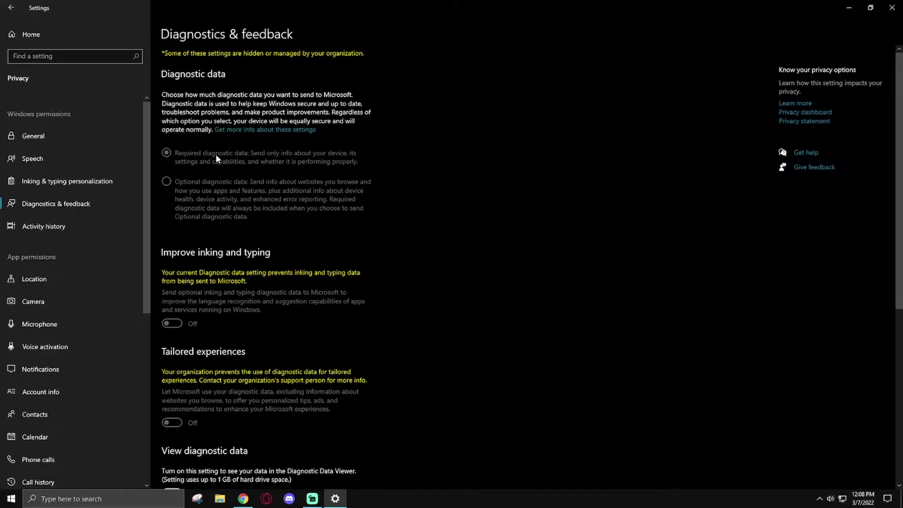
{"action": "scroll", "coordinate": [63, 143], "scroll_direction": "down", "scroll_amount": 3}
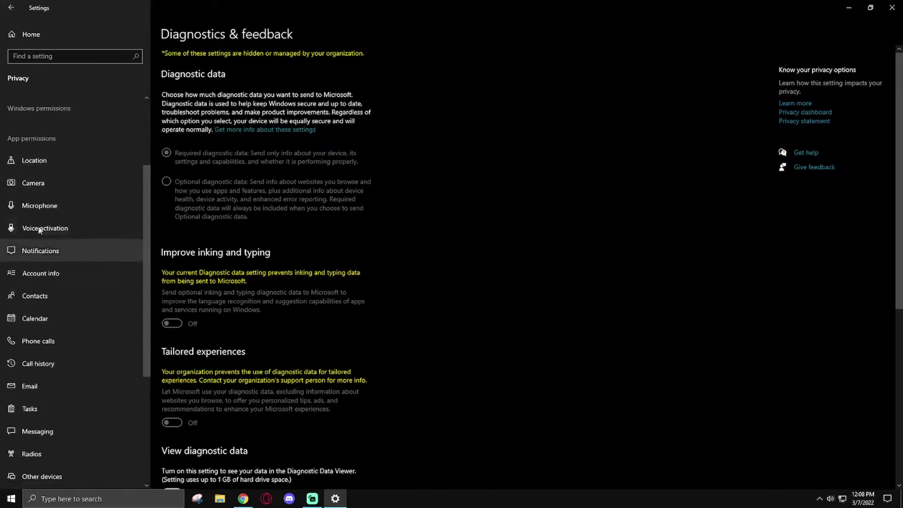
{"action": "left_click", "coordinate": [55, 160]}
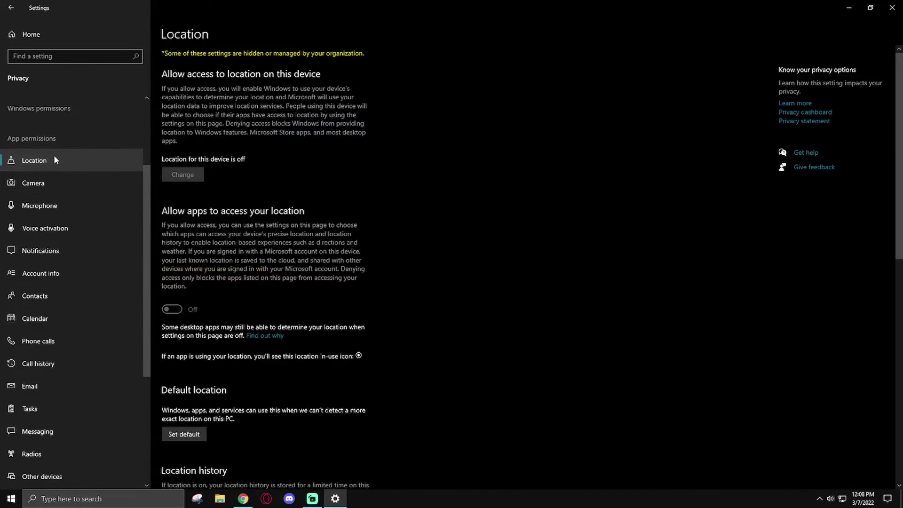
{"action": "left_click", "coordinate": [67, 259]}
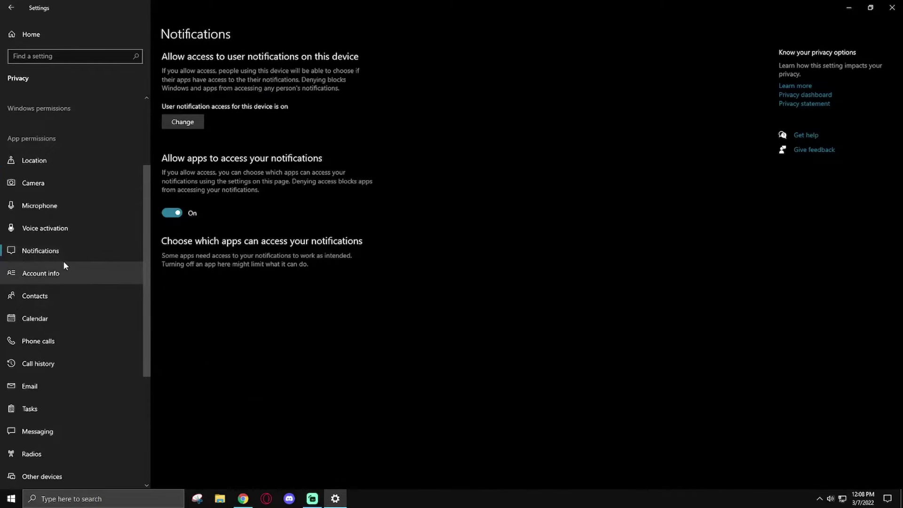
{"action": "left_click", "coordinate": [42, 210]}
{"action": "left_click", "coordinate": [51, 184]}
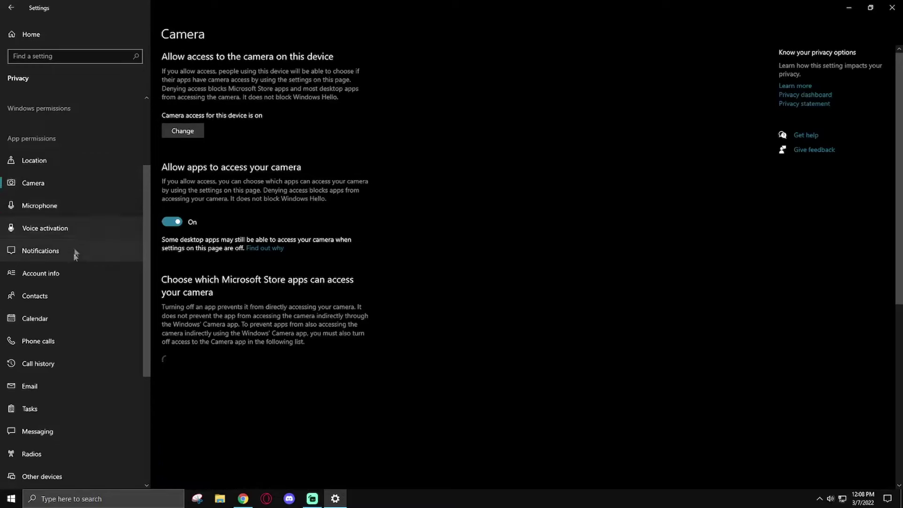
Step: Check the app permissions for Contacts, Calendar and Phone calls in the Privacy settings
{"action": "left_click", "coordinate": [34, 297]}
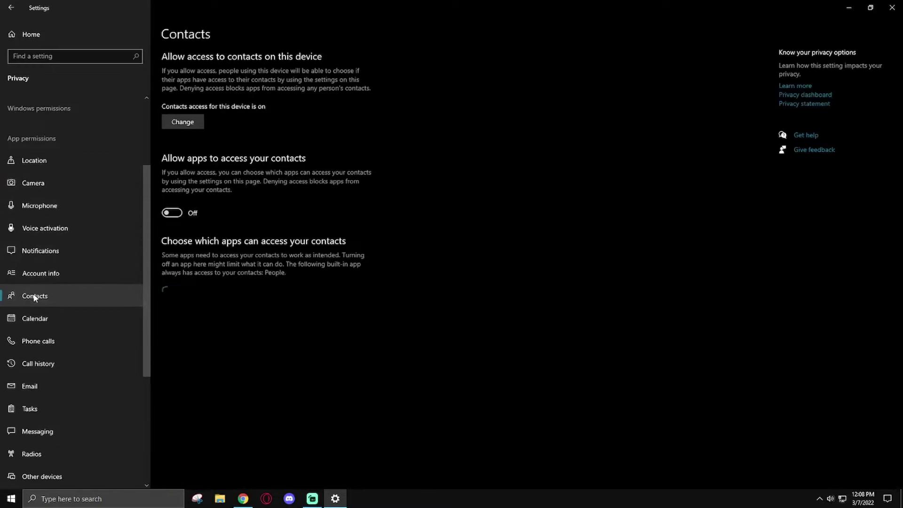
{"action": "left_click", "coordinate": [50, 315]}
{"action": "left_click", "coordinate": [50, 343]}
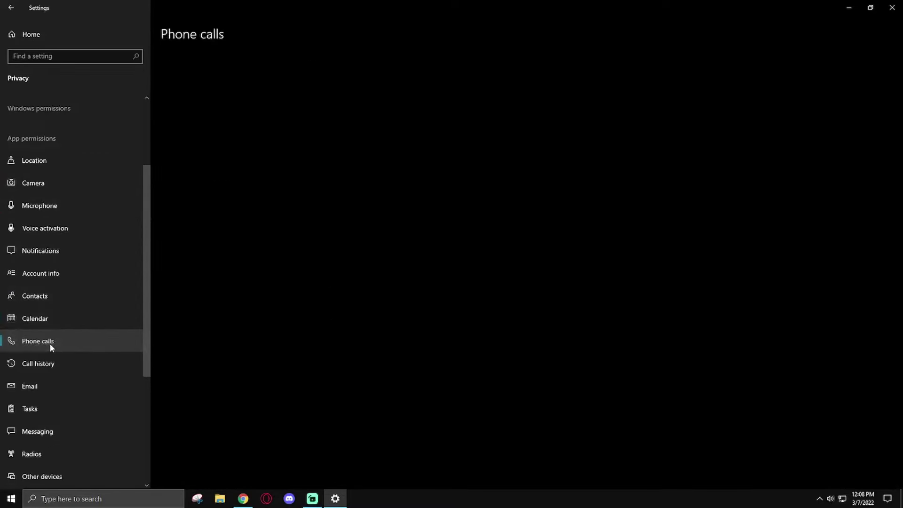
{"action": "left_click", "coordinate": [39, 298]}
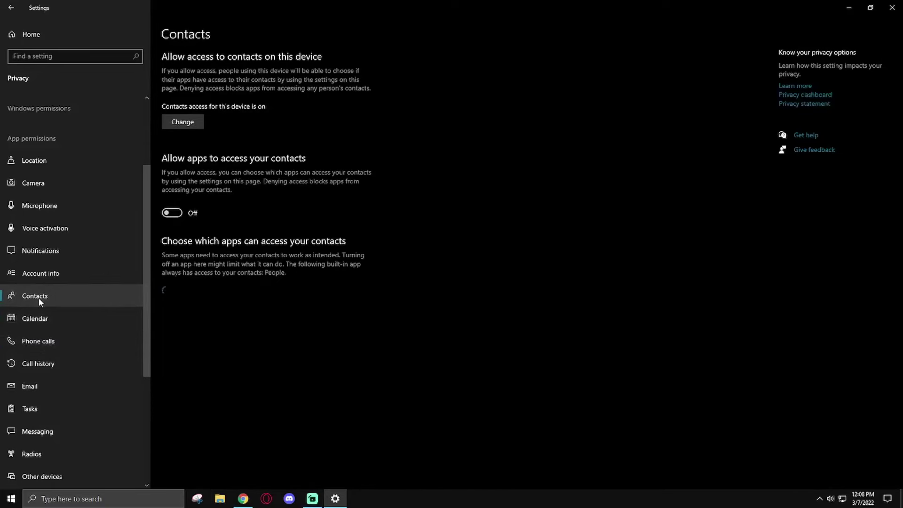
Step: Review which apps are allowed to run in the background, then return to the Settings home page
{"action": "scroll", "coordinate": [77, 355], "scroll_direction": "down", "scroll_amount": 2}
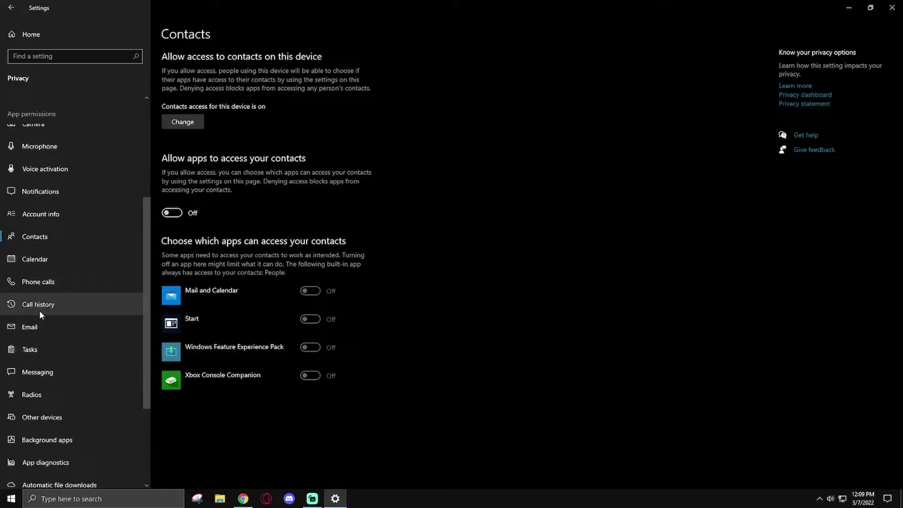
{"action": "scroll", "coordinate": [96, 338], "scroll_direction": "down", "scroll_amount": 2}
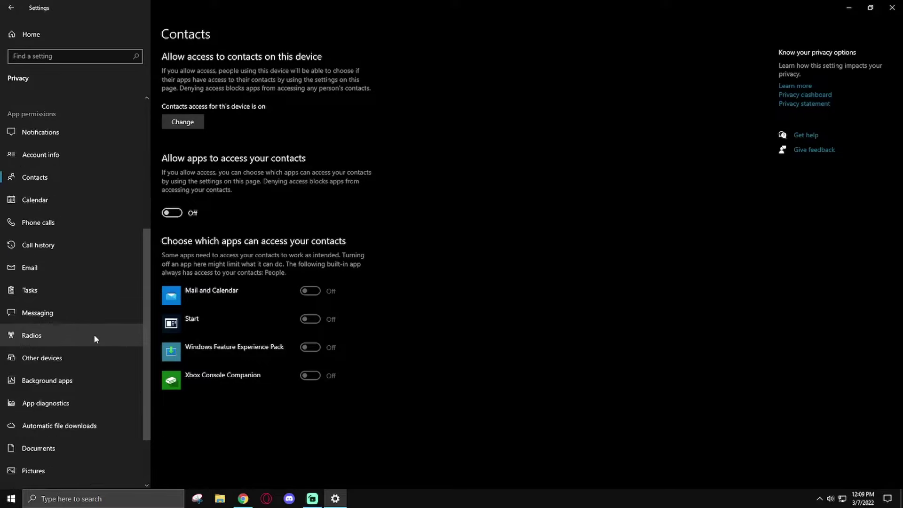
{"action": "scroll", "coordinate": [76, 325], "scroll_direction": "down", "scroll_amount": 2}
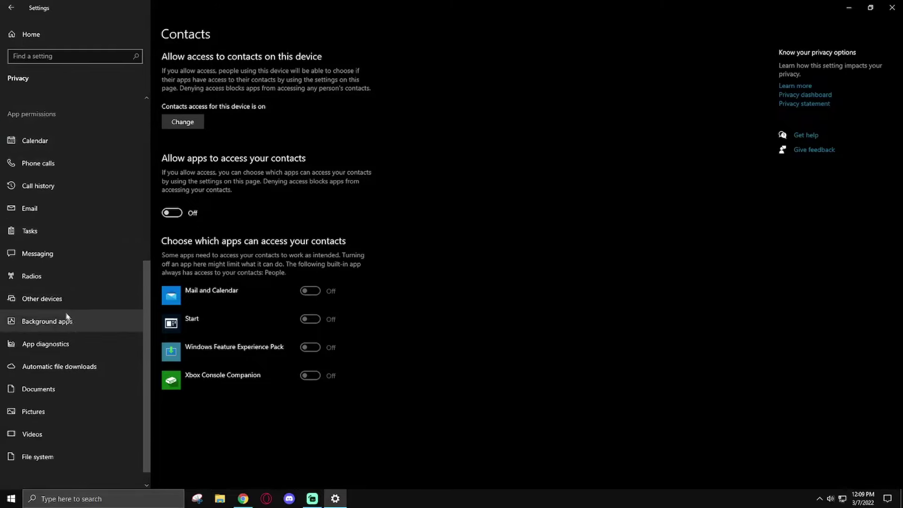
{"action": "left_click", "coordinate": [66, 318]}
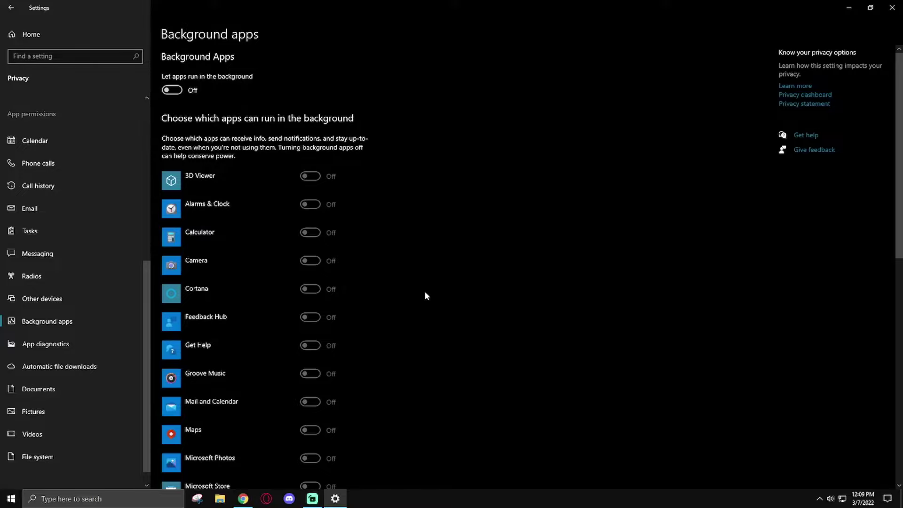
{"action": "scroll", "coordinate": [401, 305], "scroll_direction": "down", "scroll_amount": 10}
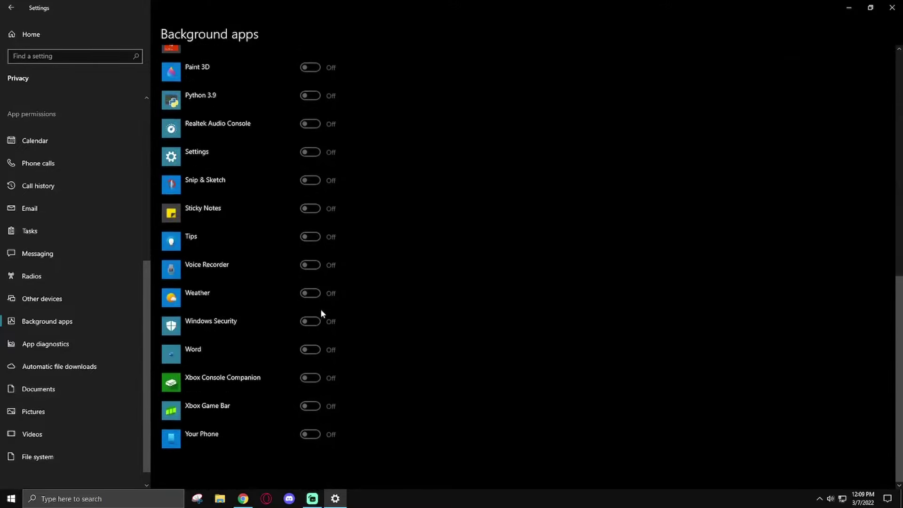
{"action": "scroll", "coordinate": [357, 312], "scroll_direction": "up", "scroll_amount": 2}
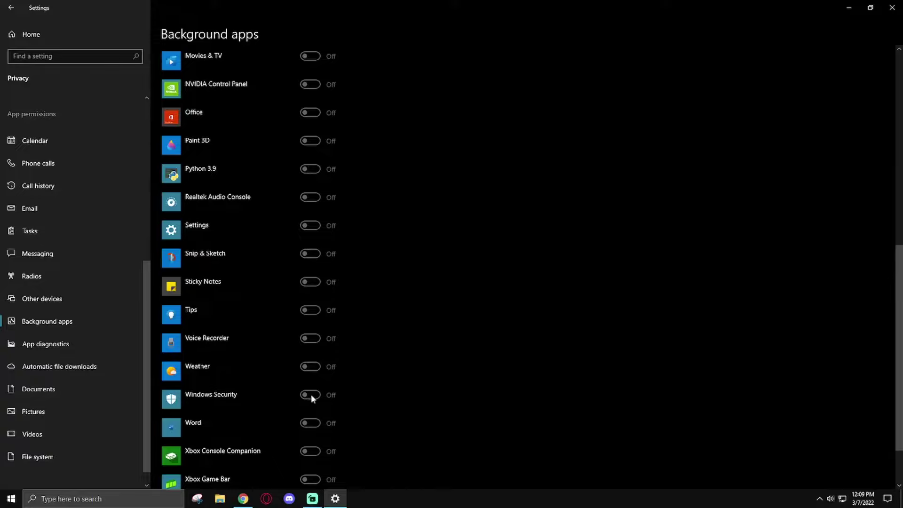
{"action": "scroll", "coordinate": [421, 413], "scroll_direction": "down", "scroll_amount": 2}
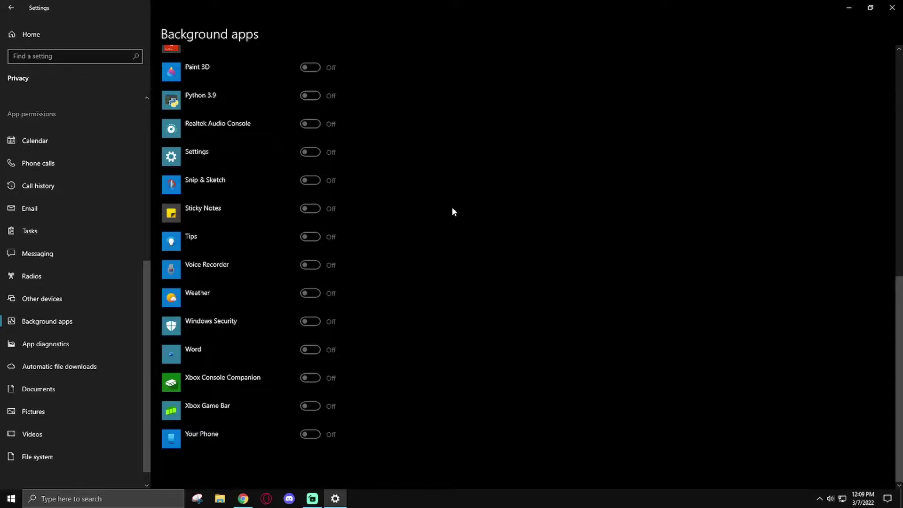
{"action": "left_click", "coordinate": [61, 34]}
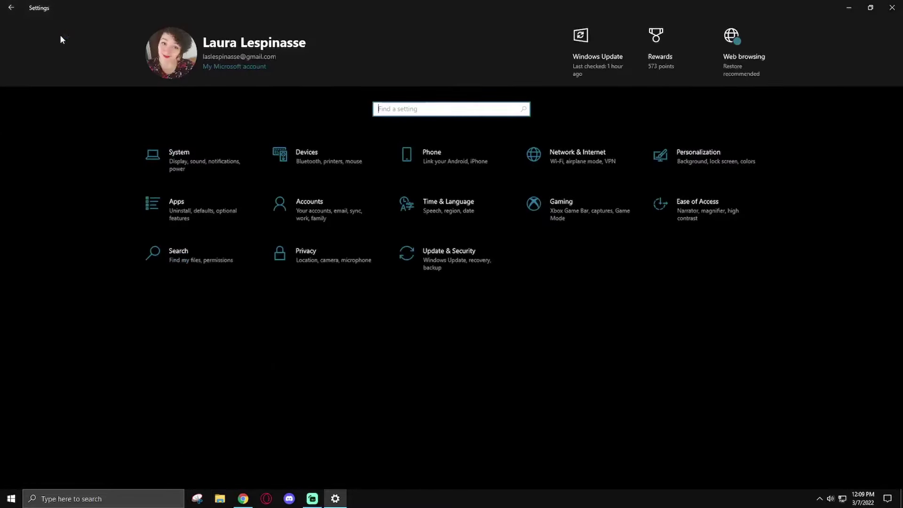
Step: Review the Windows Update and Delivery Optimization pages in Update & Security and open Delivery Optimization's advanced bandwidth options
{"action": "left_click", "coordinate": [429, 252]}
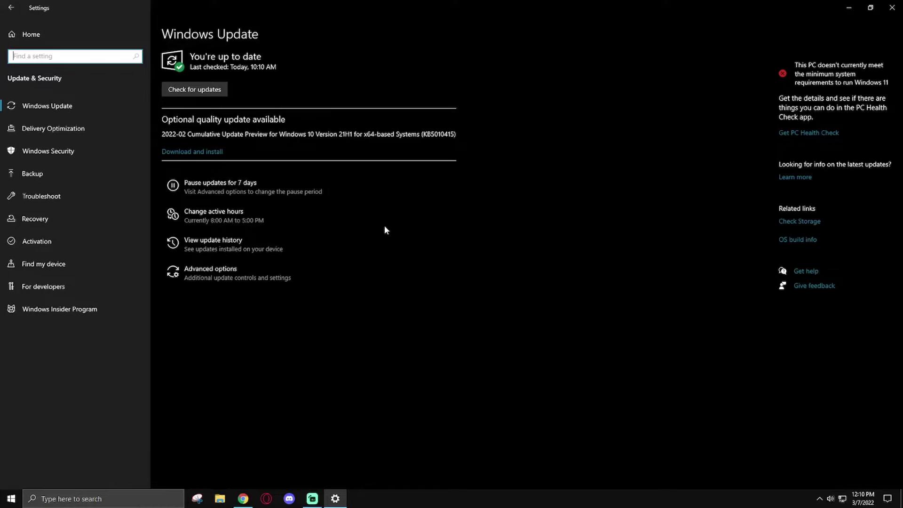
{"action": "left_click", "coordinate": [53, 127]}
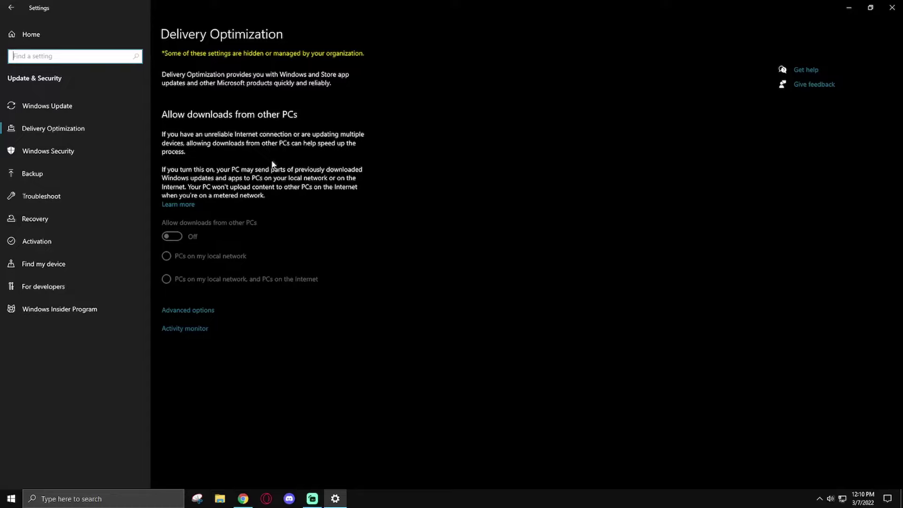
{"action": "left_click", "coordinate": [184, 311]}
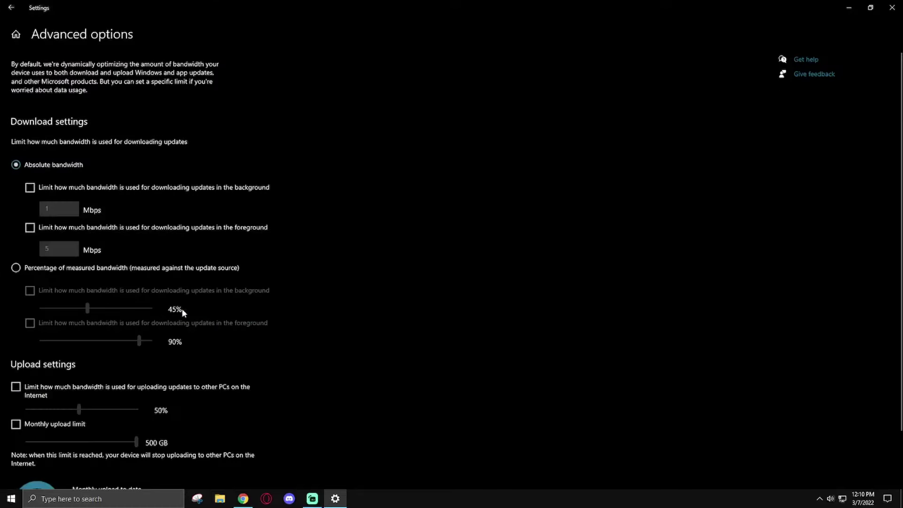